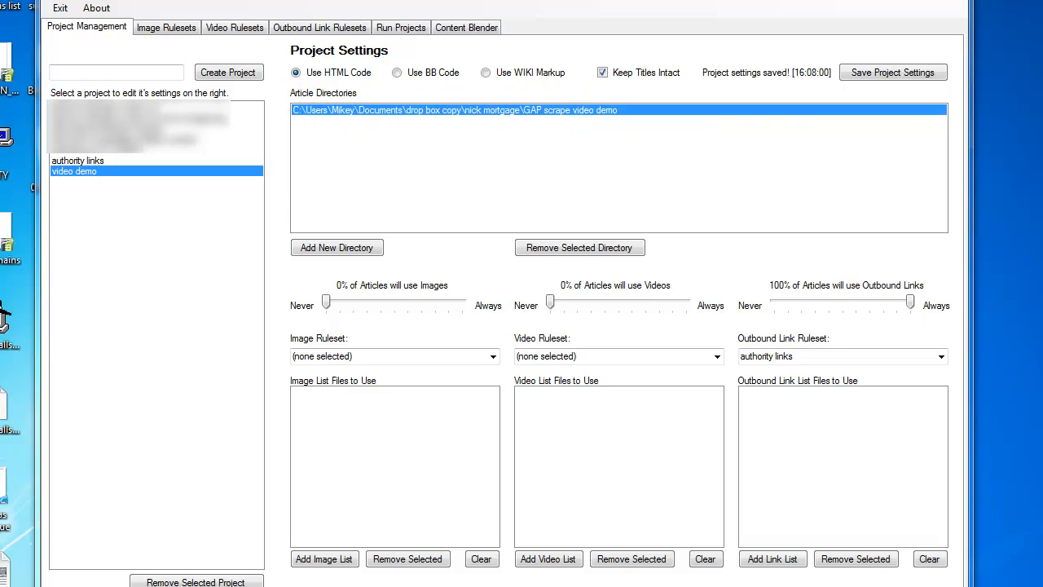
# Look through the scraped reverse mortgage article files in the GAP scrape video demo folder.
pyautogui.moveTo(1042, 1); pyautogui.dragTo(512, 8)
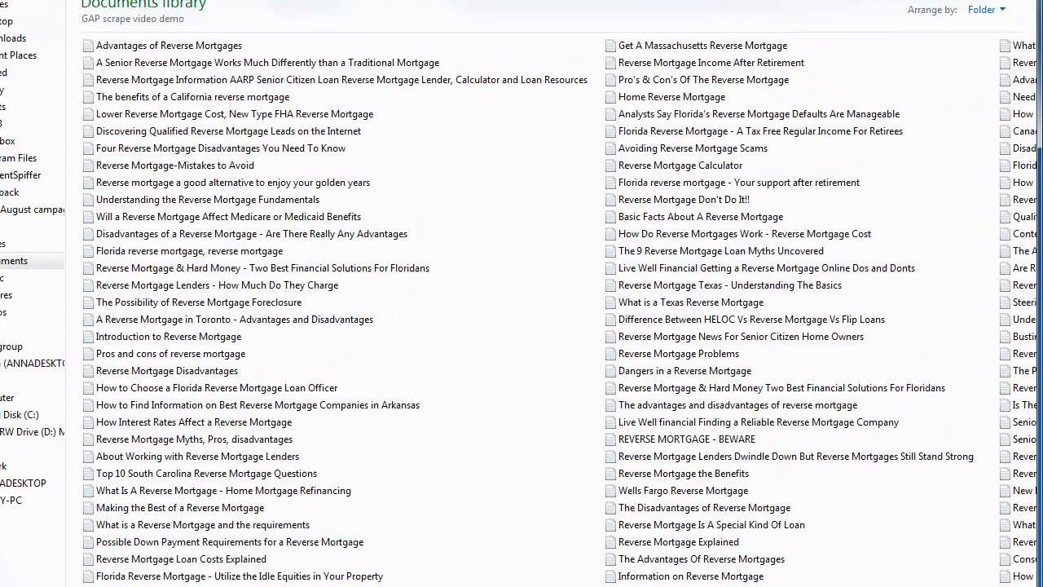
pyautogui.scroll(-3, 302, 285)
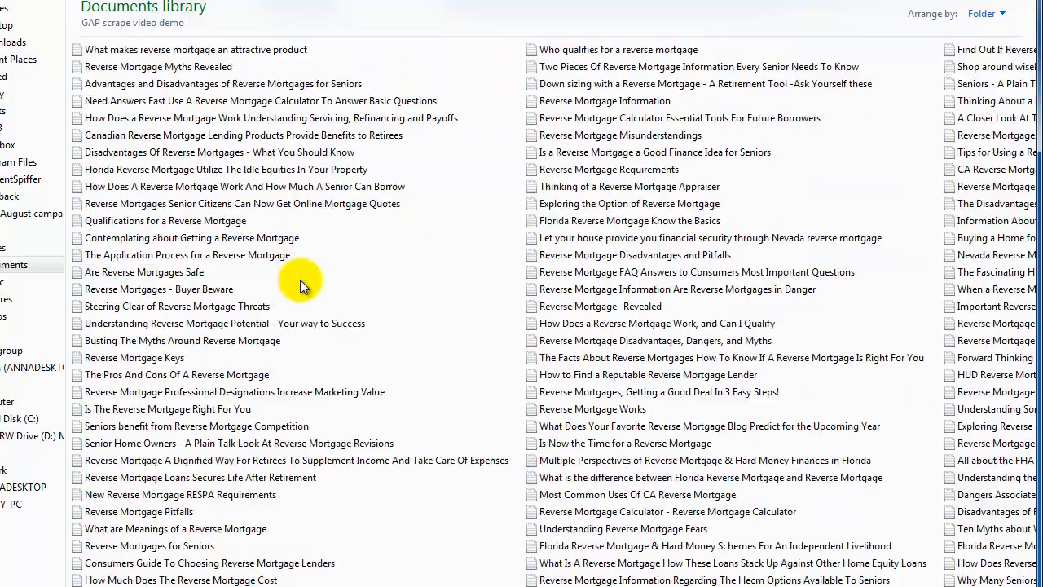
pyautogui.scroll(-3, 301, 285)
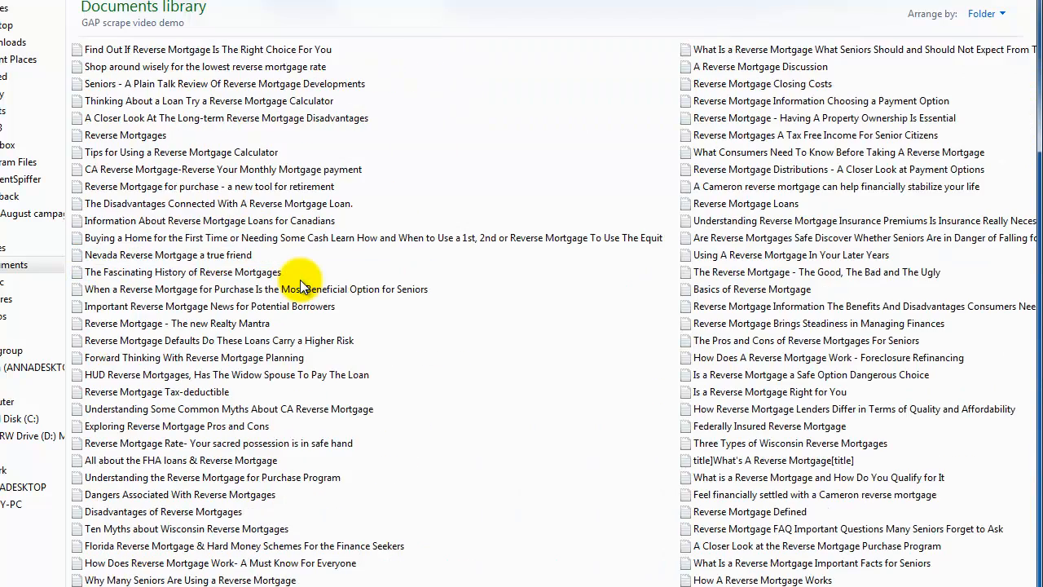
pyautogui.scroll(6, 301, 286)
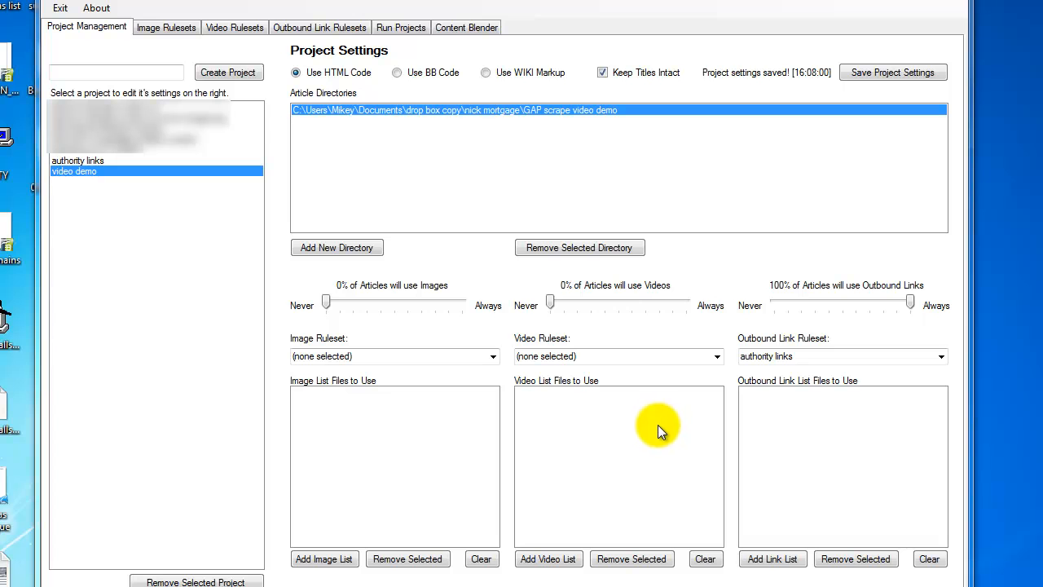
# Add the GAP scrape video demo folder to the Content Blender and validate the spintax of its articles.
pyautogui.click(467, 28)
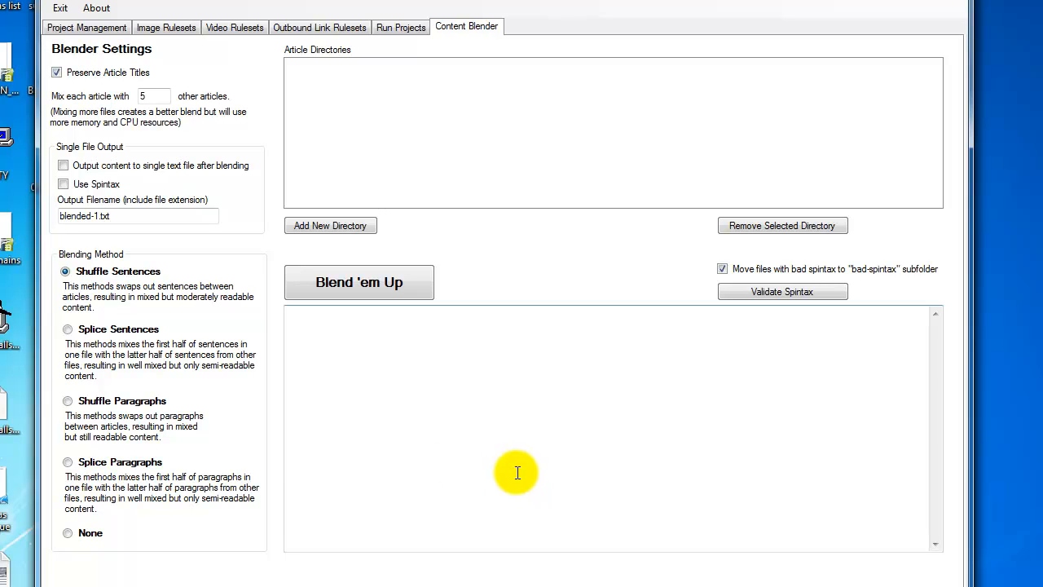
pyautogui.click(319, 225)
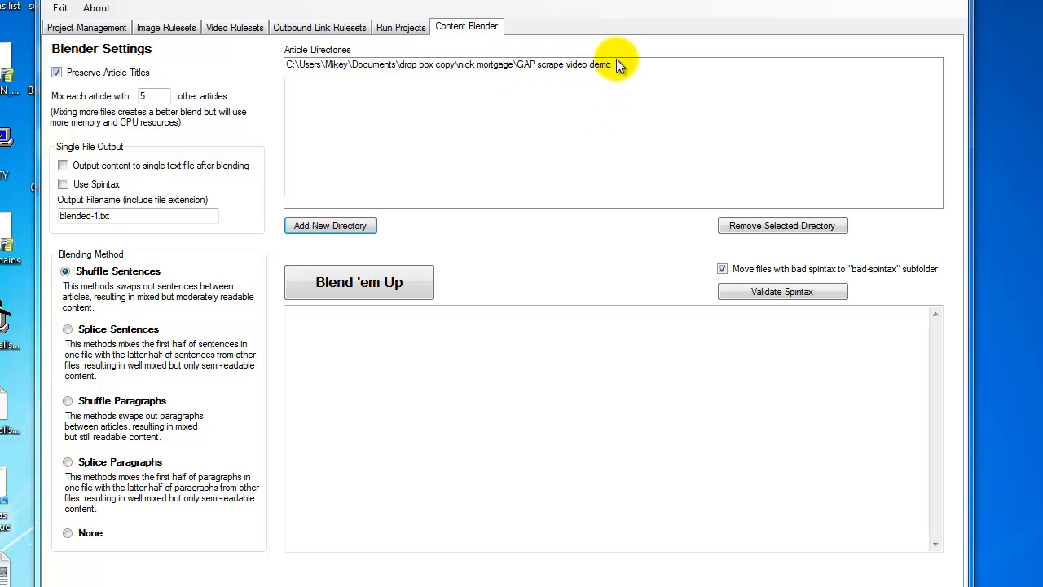
pyautogui.click(751, 293)
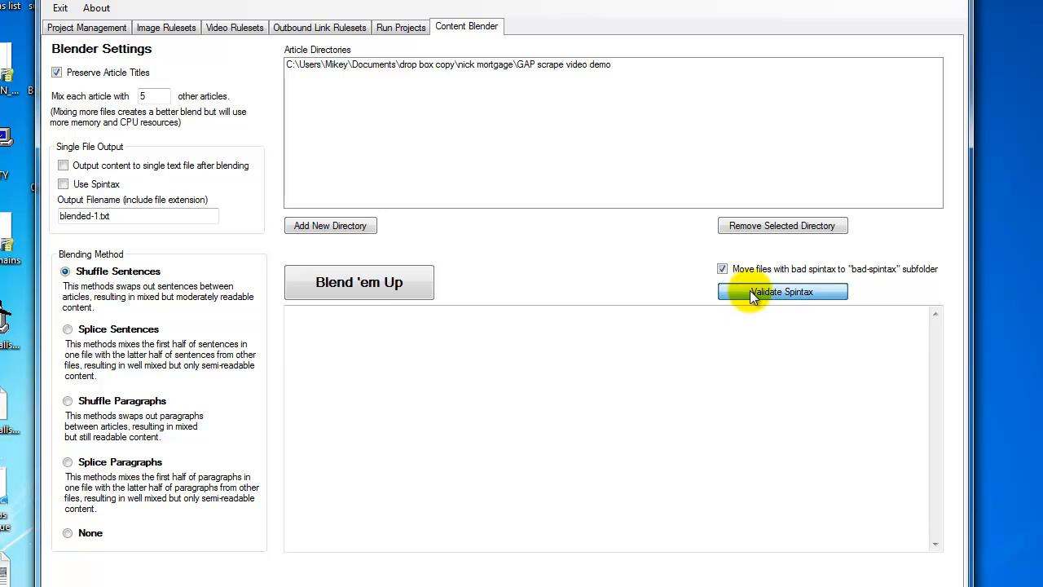
pyautogui.moveTo(468, 399); pyautogui.dragTo(338, 397)
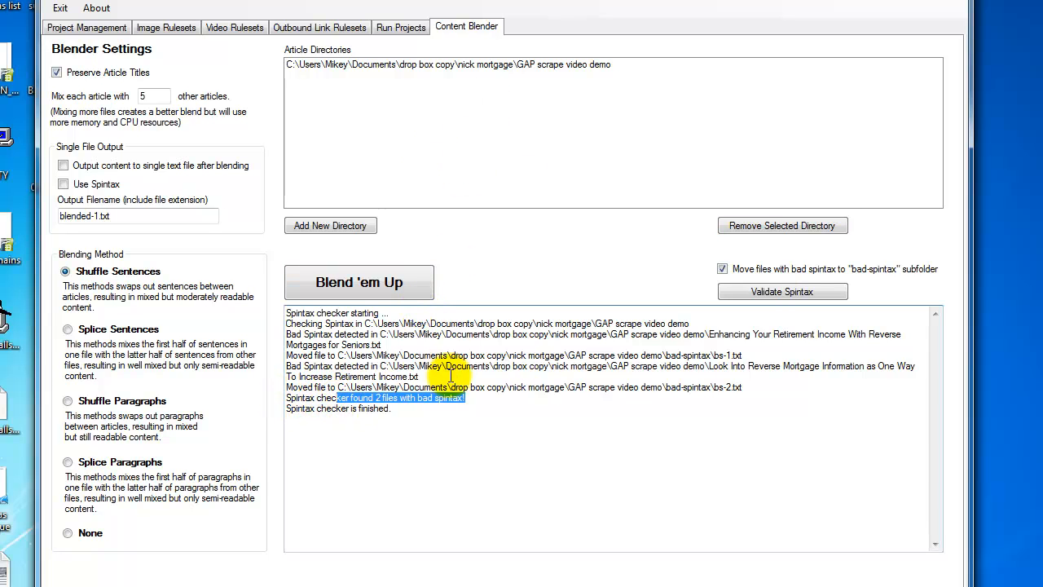
pyautogui.click(486, 397)
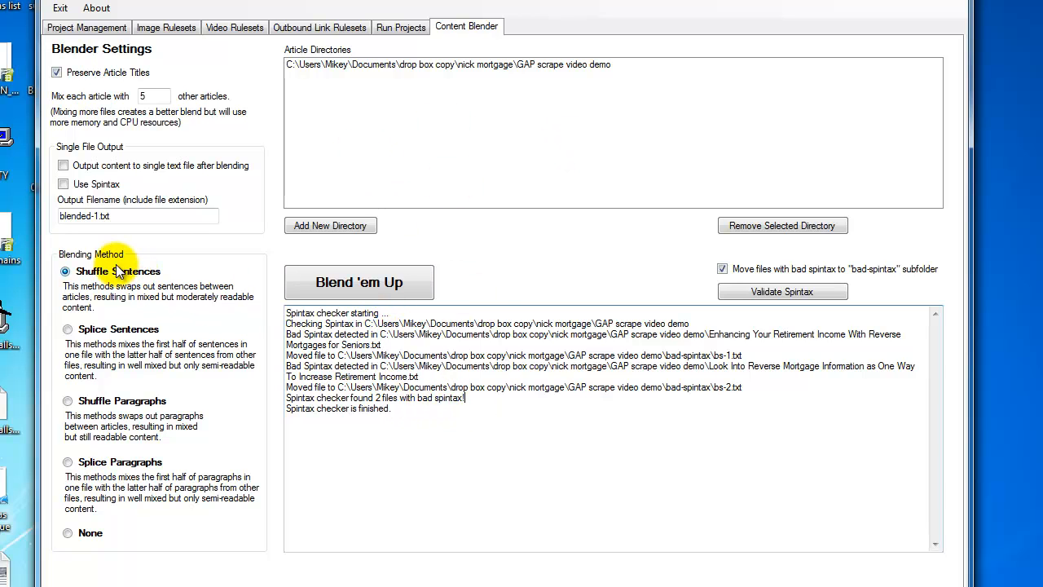
# Blend the articles in the folder using the Shuffle Paragraphs method.
pyautogui.click(69, 400)
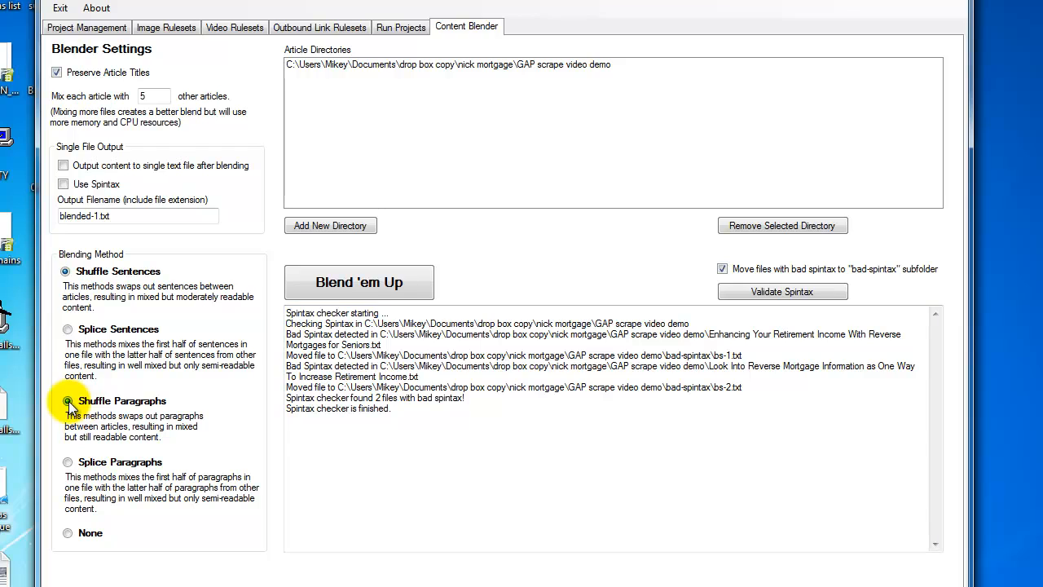
pyautogui.click(326, 280)
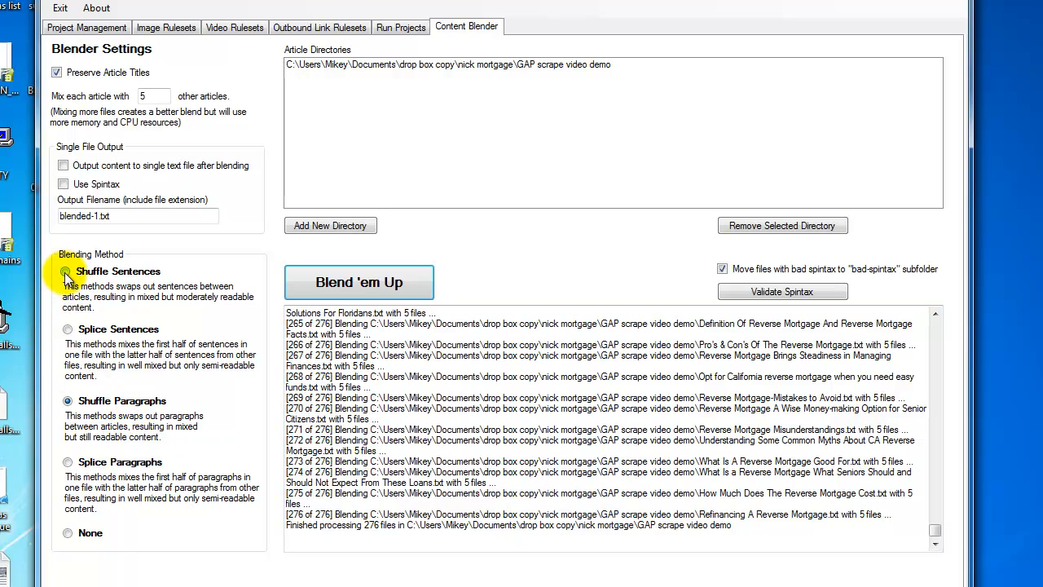
# Change the blending method to Splice Sentences and blend the folder's articles again.
pyautogui.click(68, 329)
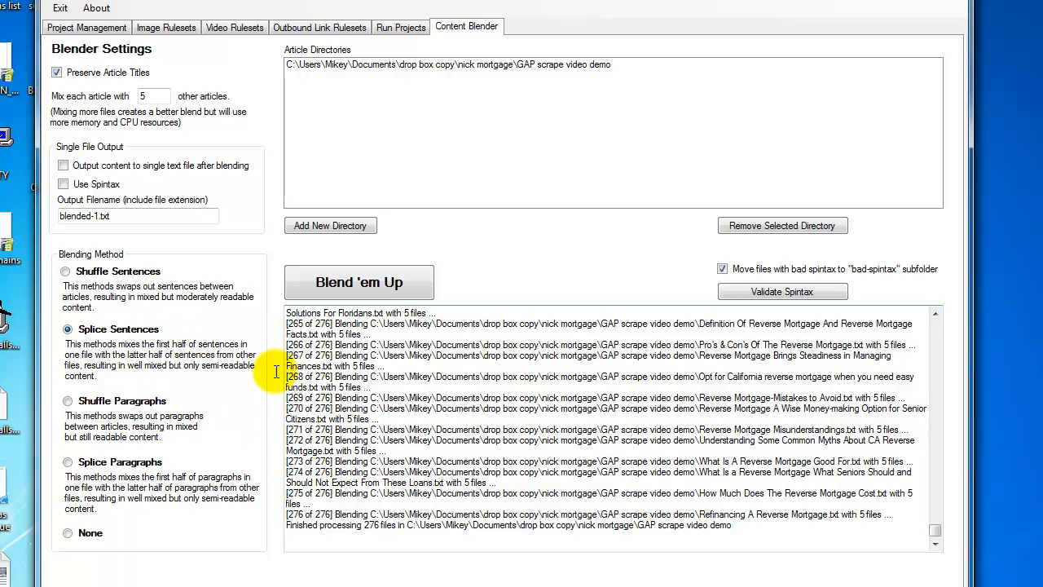
pyautogui.click(65, 272)
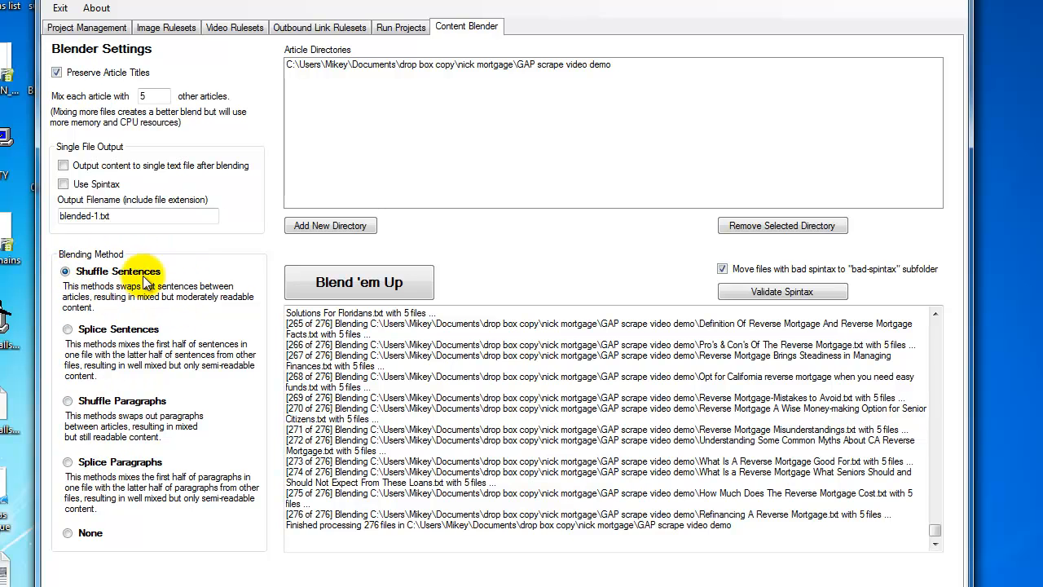
pyautogui.click(67, 329)
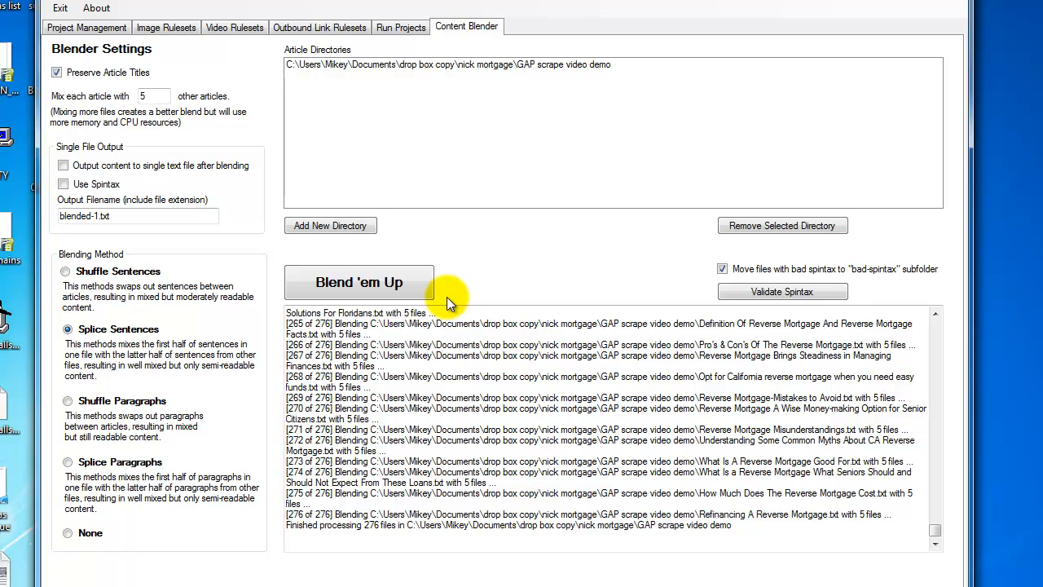
pyautogui.click(349, 290)
pyautogui.moveTo(291, 525); pyautogui.dragTo(391, 531)
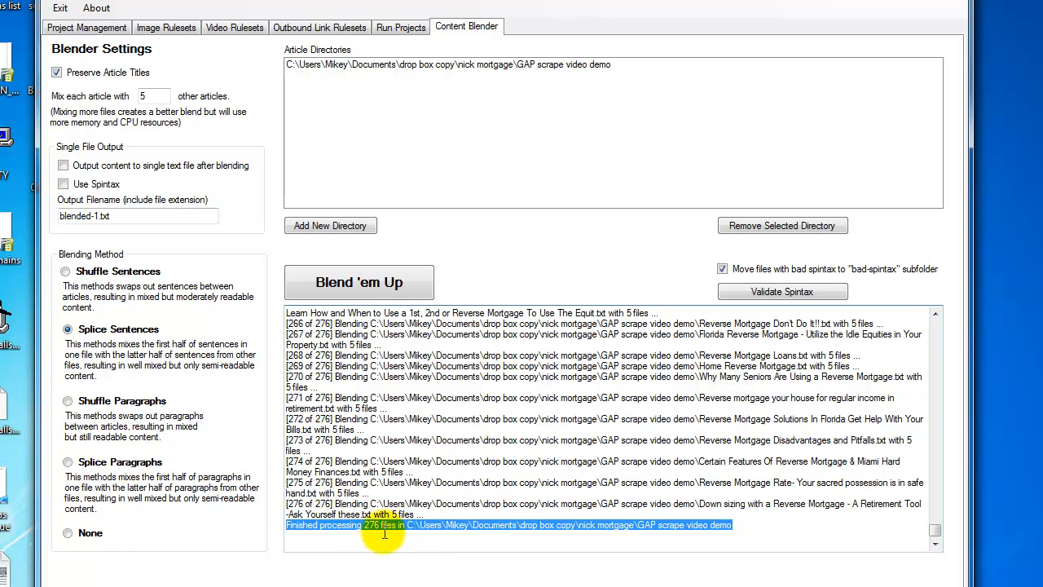
pyautogui.click(384, 524)
# Set the blender to mix each article with 20 other articles.
pyautogui.click(159, 96)
pyautogui.doubleClick(137, 96)
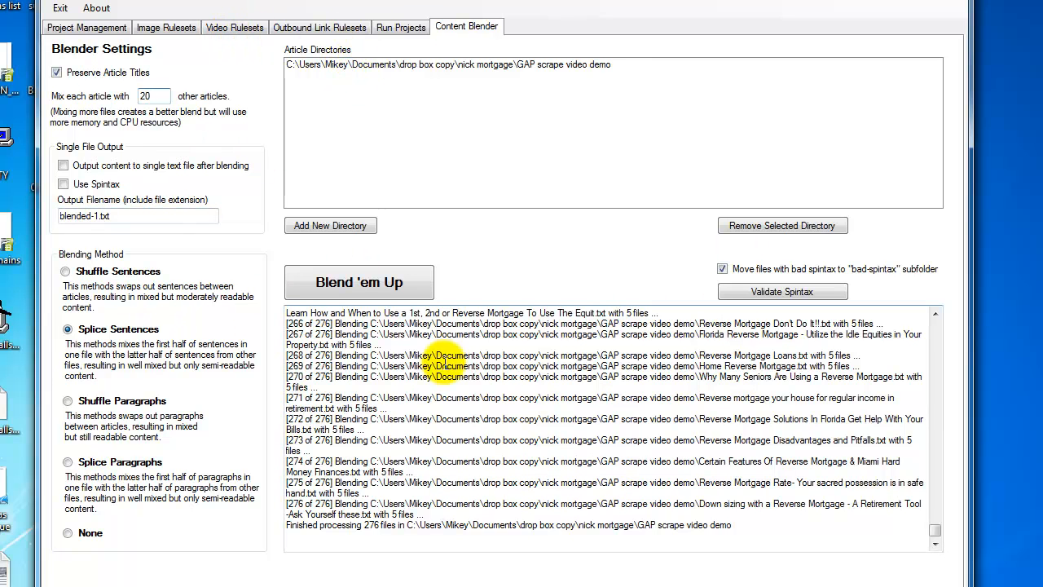
# Review the outbound link ruleset's number of links and its random distribution in the top half of the article.
pyautogui.click(318, 28)
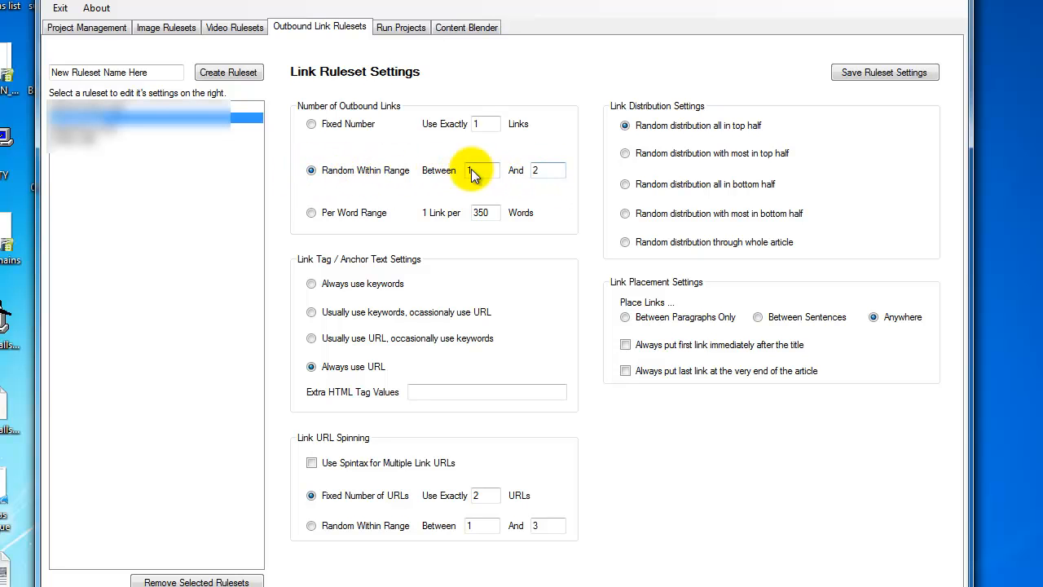
pyautogui.click(611, 122)
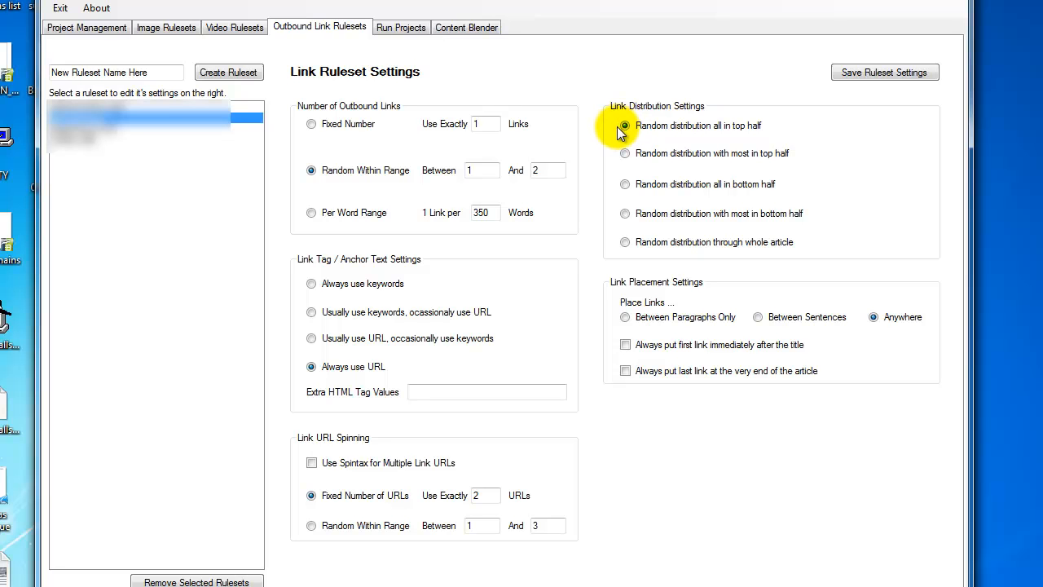
pyautogui.click(621, 124)
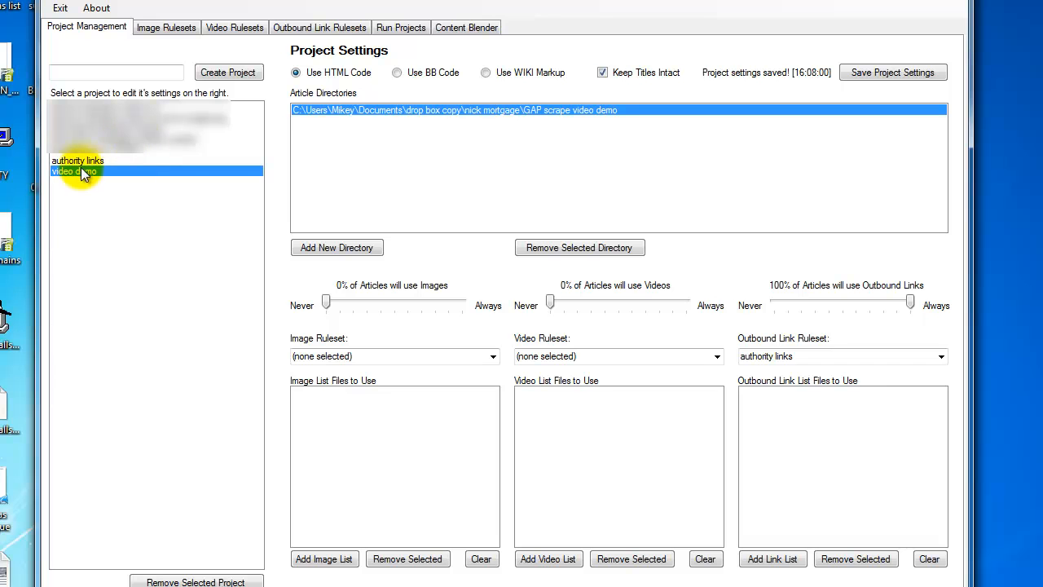
# Add the file authority mortgage links.txt as an outbound link list for the video demo project.
pyautogui.click(80, 171)
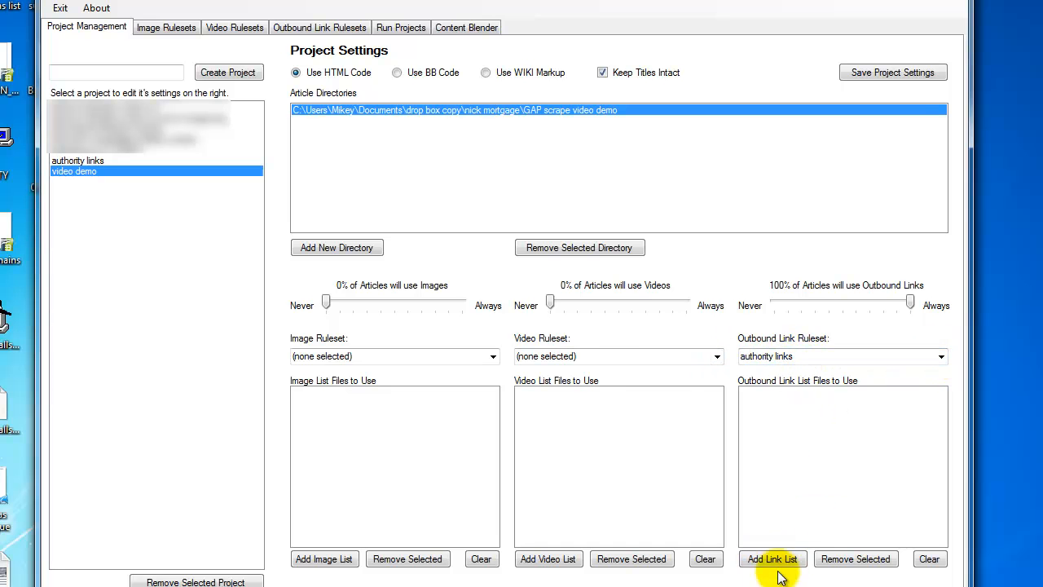
pyautogui.click(746, 557)
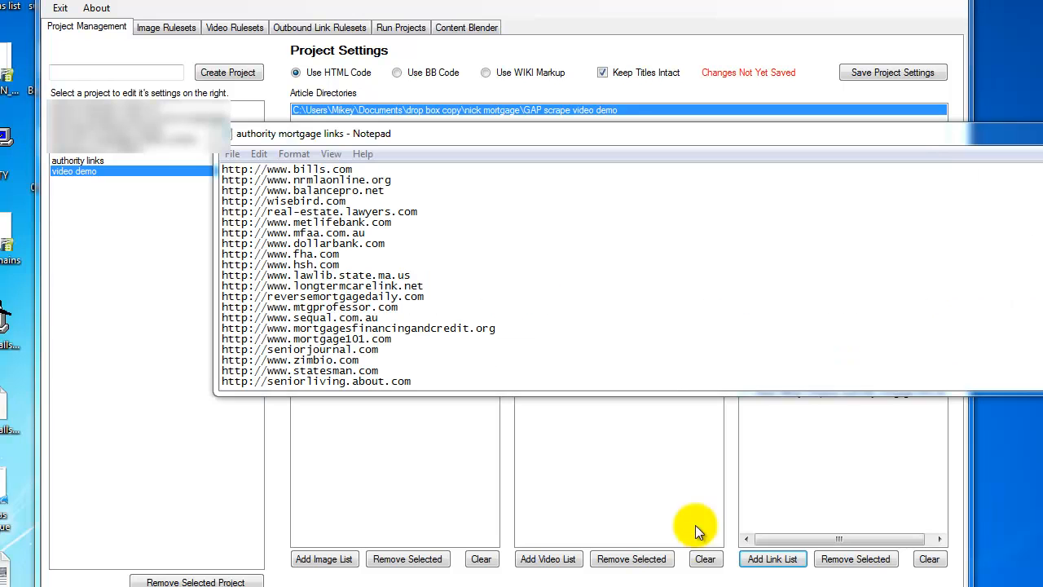
# Examine the authority site URLs listed in the authority mortgage links file in Notepad.
pyautogui.moveTo(447, 135); pyautogui.dragTo(300, 171)
pyautogui.scroll(-16, 568, 308)
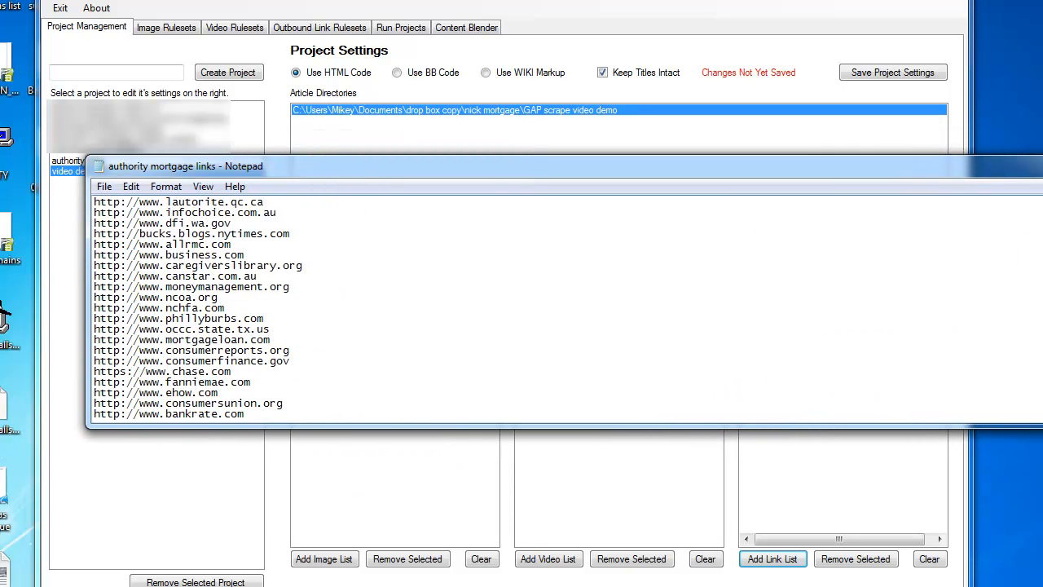
pyautogui.scroll(1, 568, 308)
pyautogui.scroll(18, 568, 308)
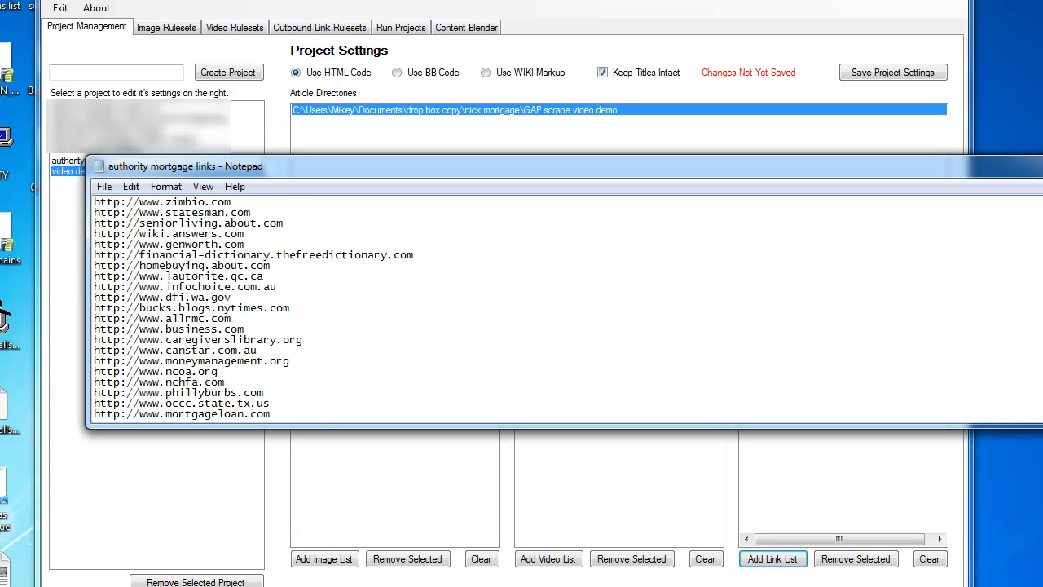
pyautogui.scroll(-11, 568, 308)
pyautogui.scroll(-8, 568, 308)
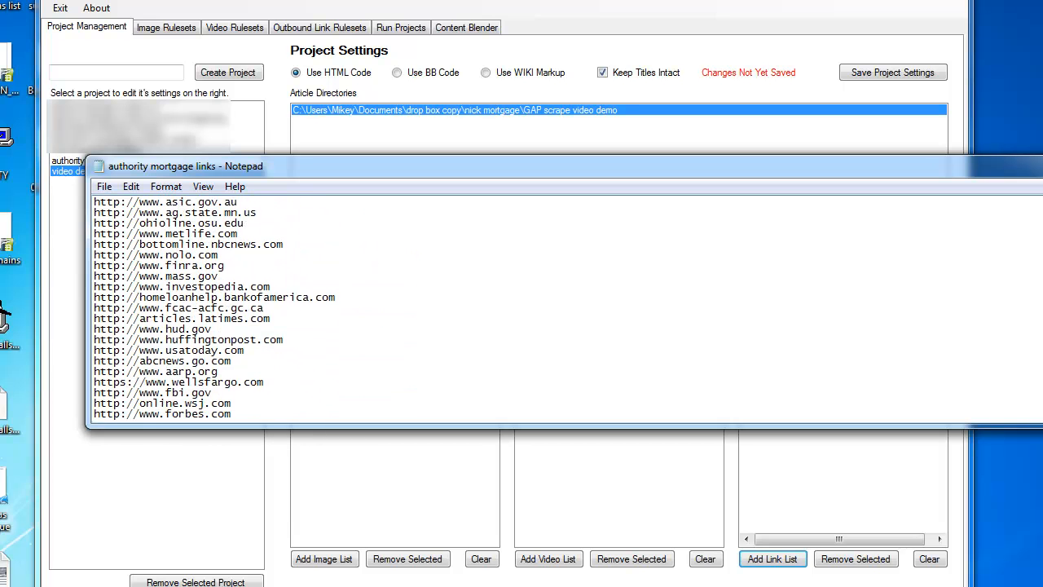
pyautogui.scroll(10, 302, 352)
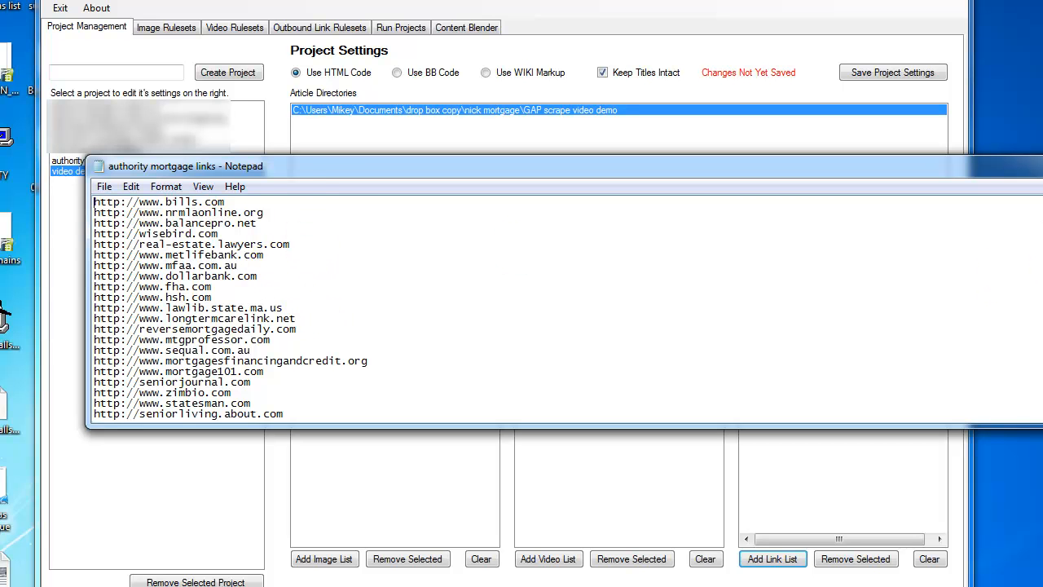
pyautogui.scroll(-18, 244, 309)
pyautogui.scroll(14, 244, 310)
pyautogui.scroll(4, 244, 310)
pyautogui.scroll(-5, 245, 310)
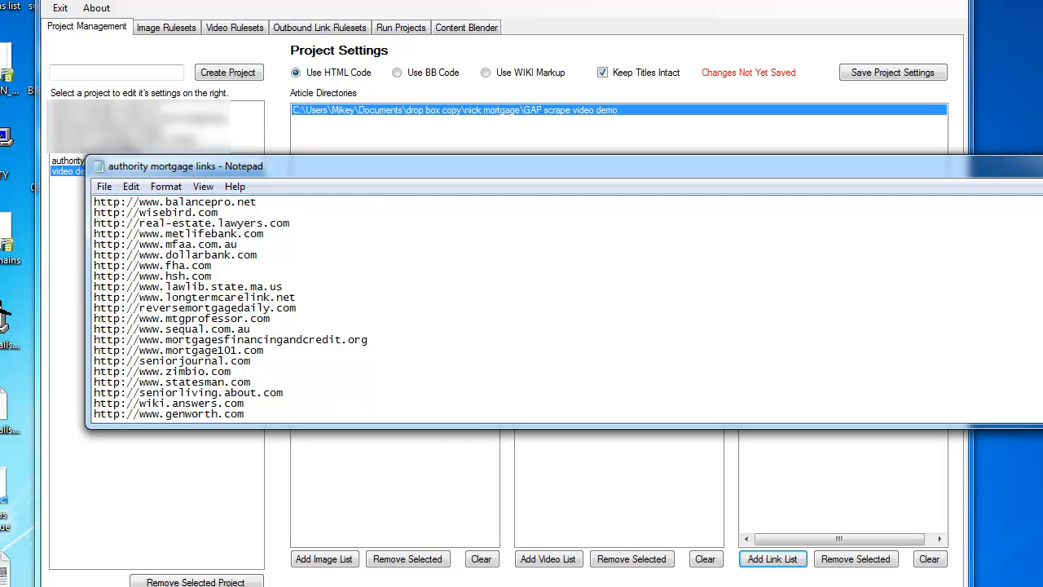
pyautogui.scroll(-12, 244, 310)
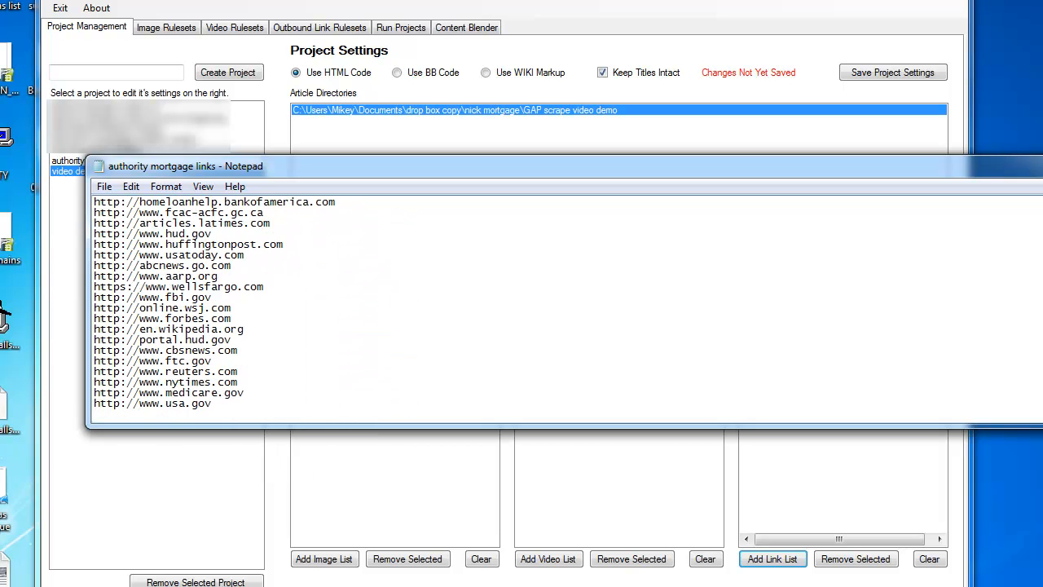
pyautogui.scroll(12, 245, 309)
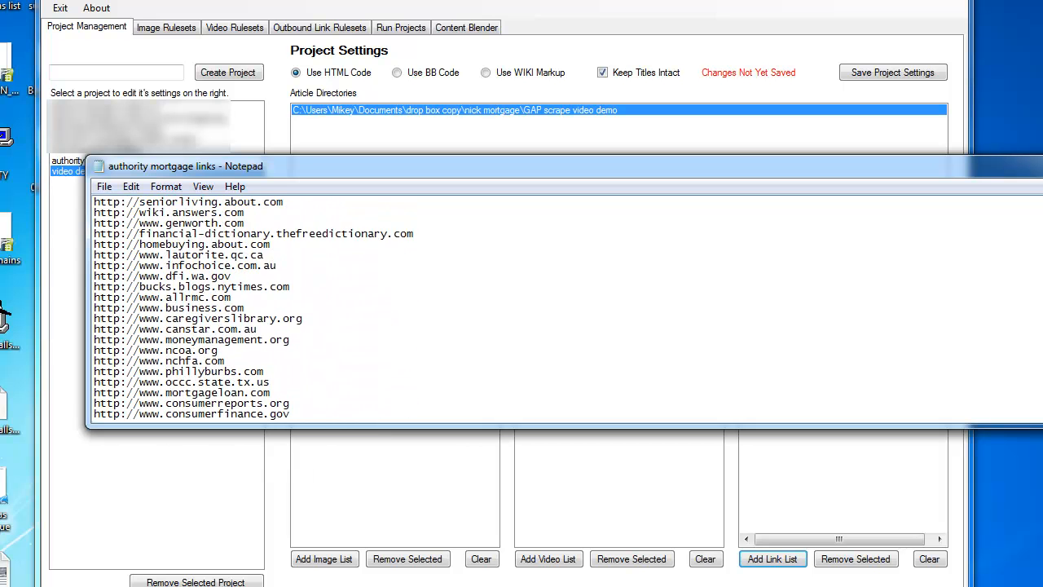
pyautogui.scroll(6, 244, 310)
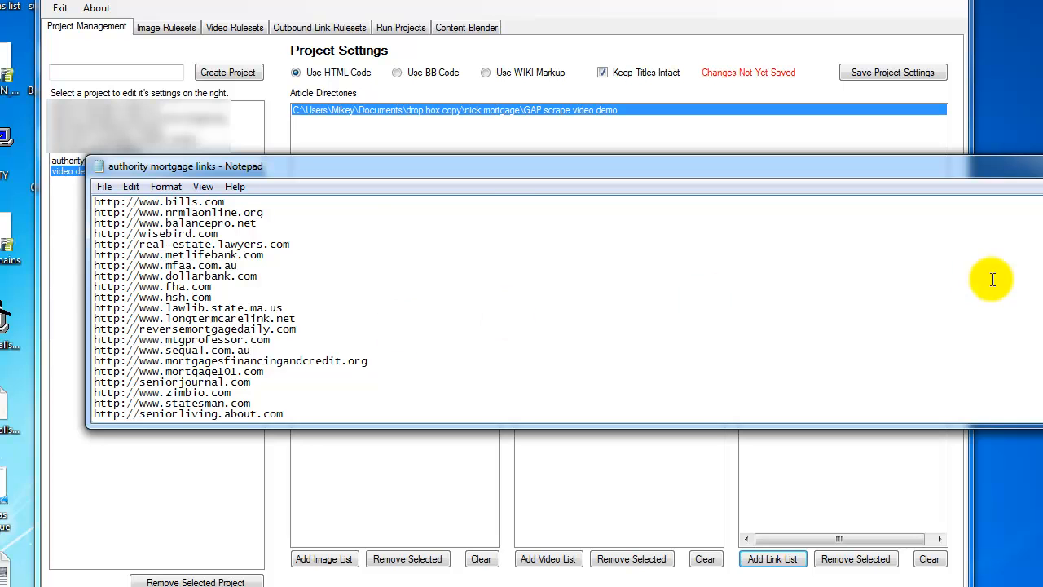
pyautogui.scroll(-11, 244, 310)
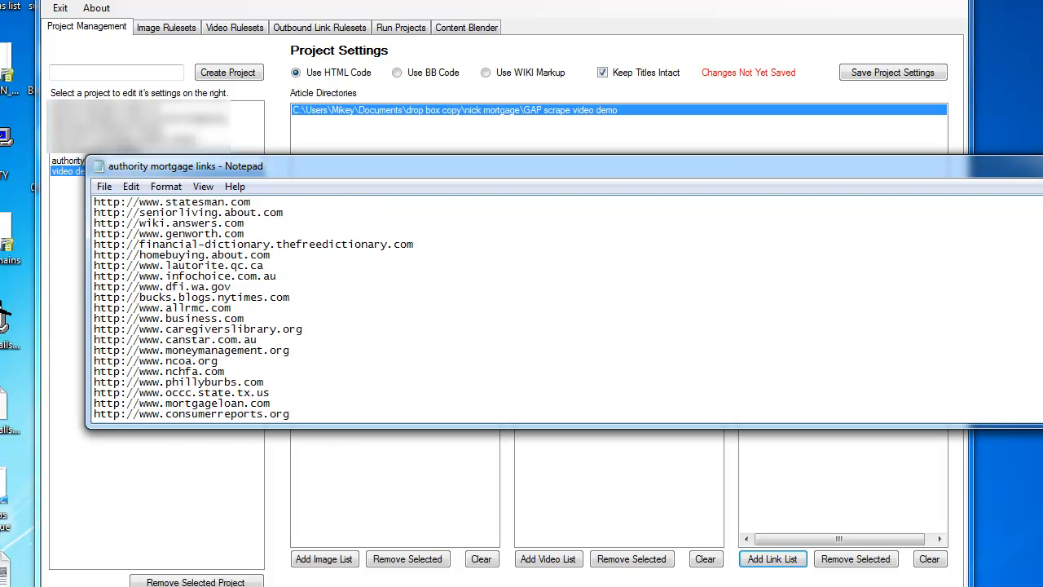
pyautogui.scroll(-8, 244, 310)
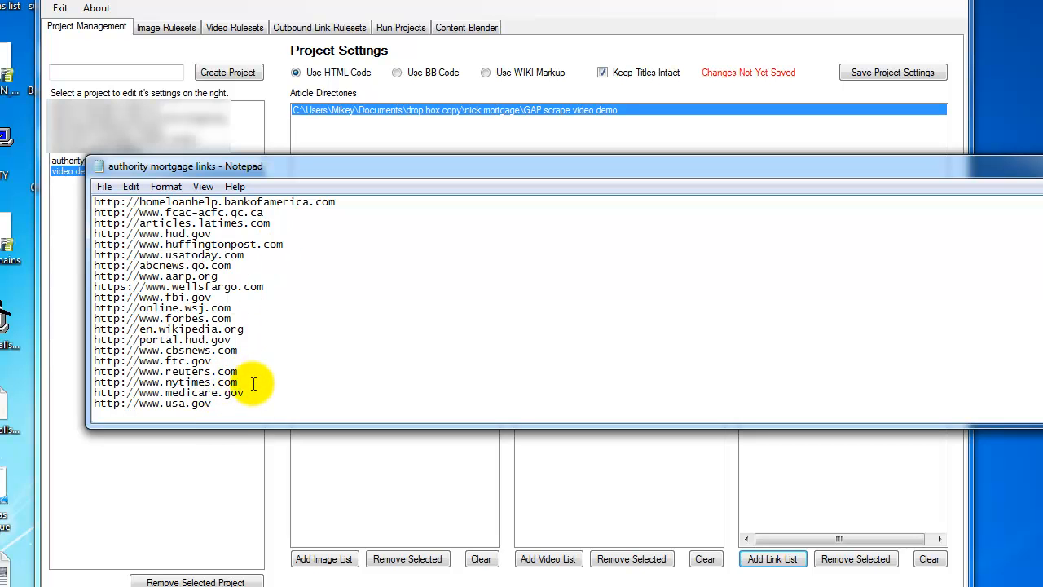
pyautogui.scroll(12, 277, 370)
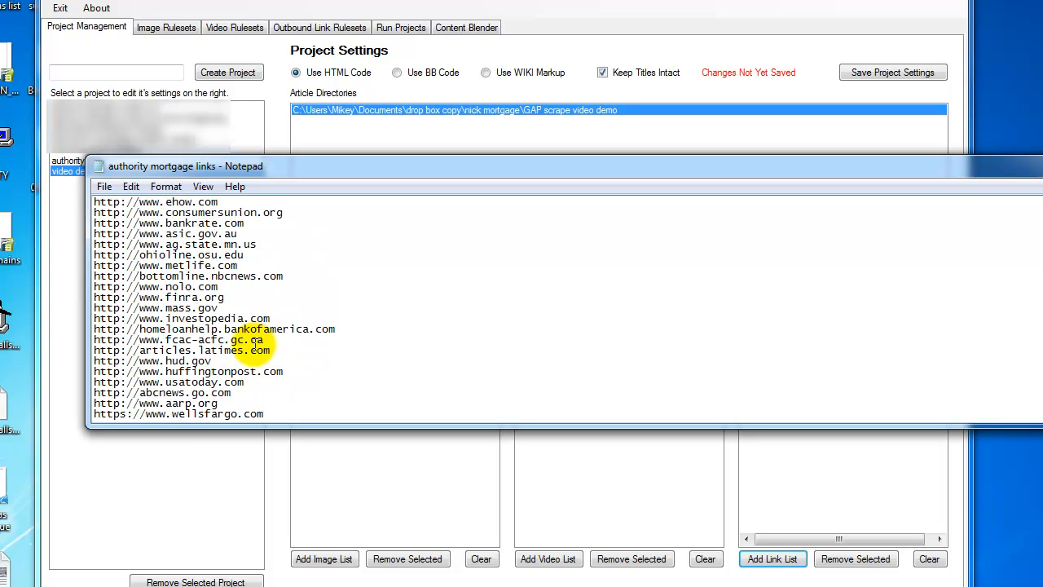
pyautogui.scroll(7, 507, 339)
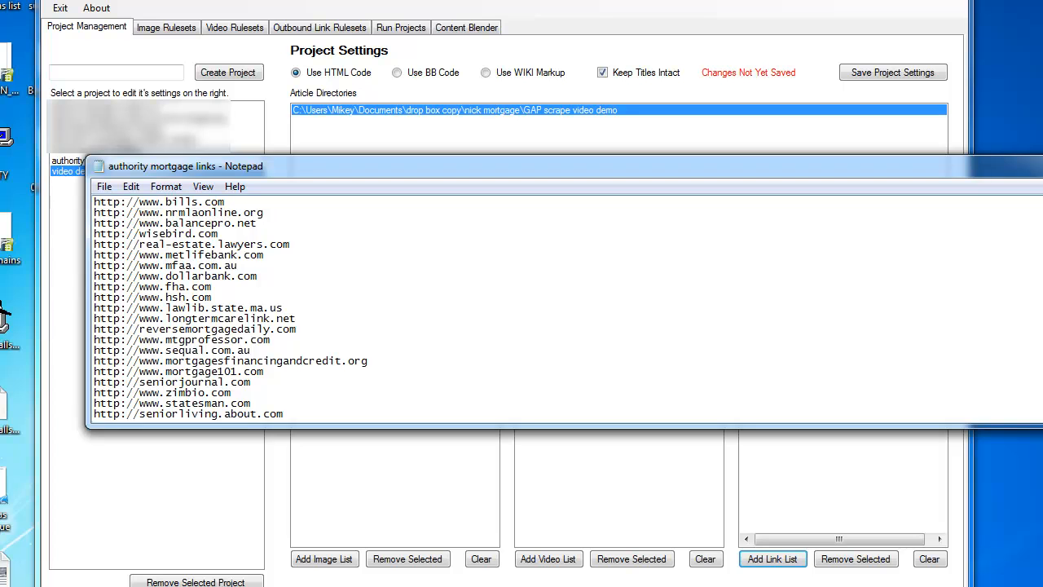
pyautogui.click(1042, 163)
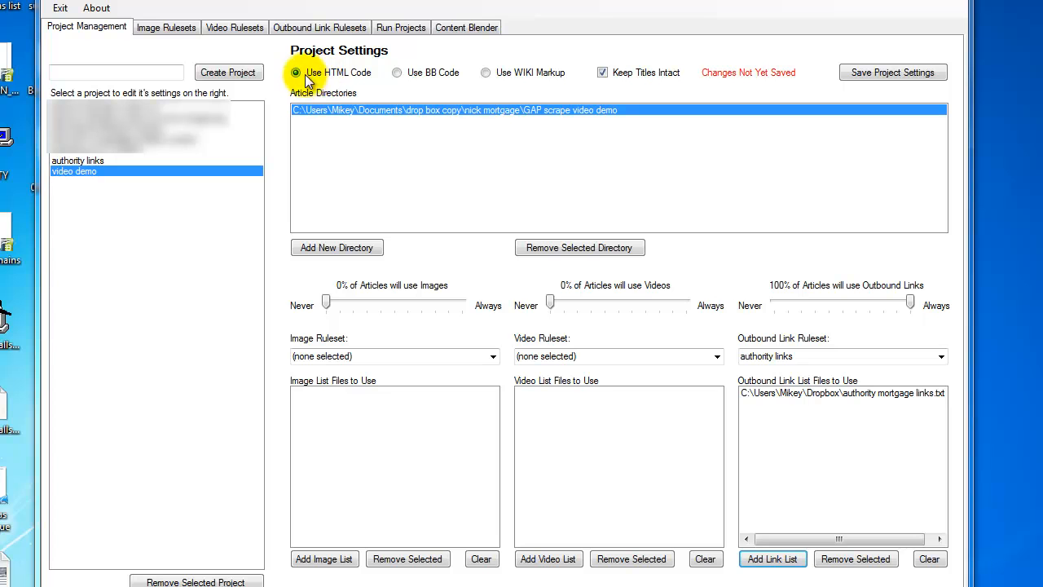
# Save the settings of the video demo project.
pyautogui.click(893, 73)
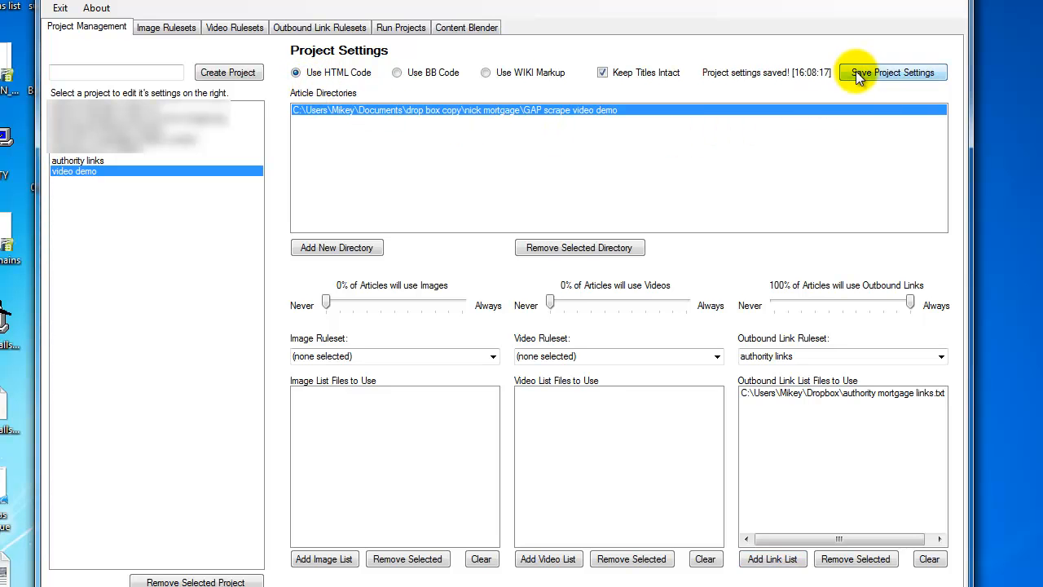
# Run the video demo project to add the authority links, and check the link and file counts in the output details.
pyautogui.click(400, 26)
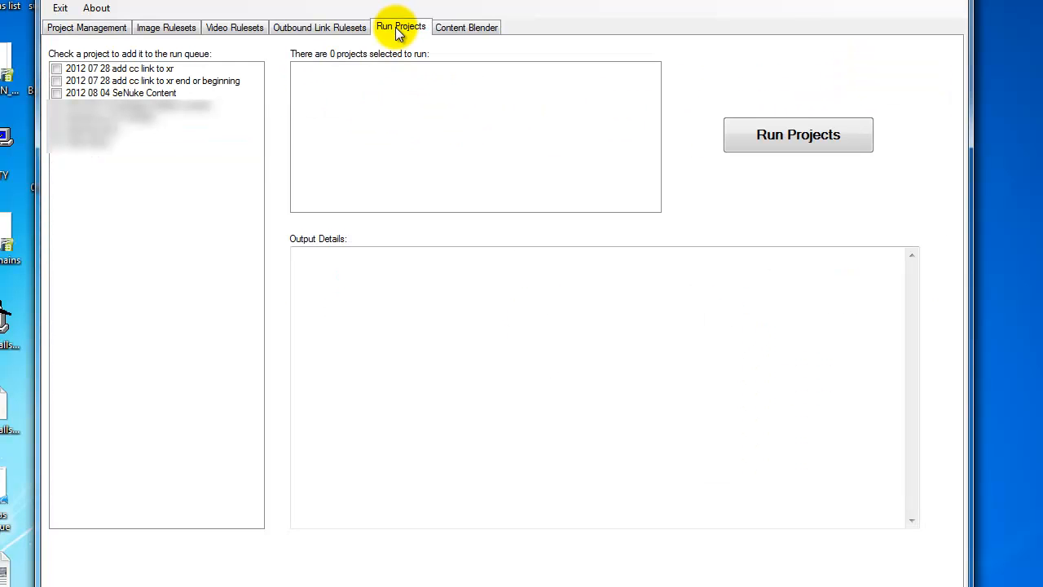
pyautogui.click(58, 144)
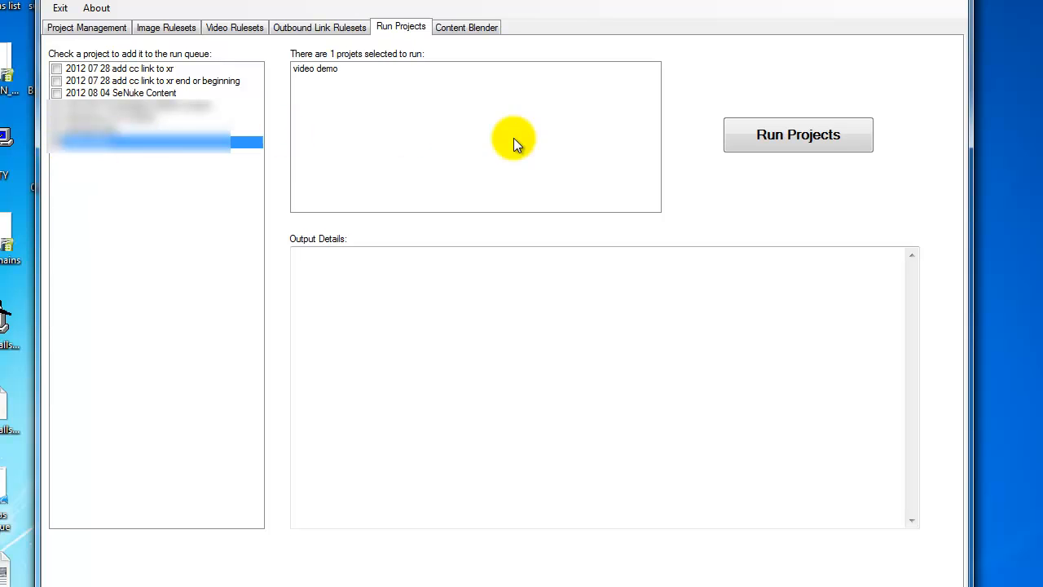
pyautogui.click(793, 143)
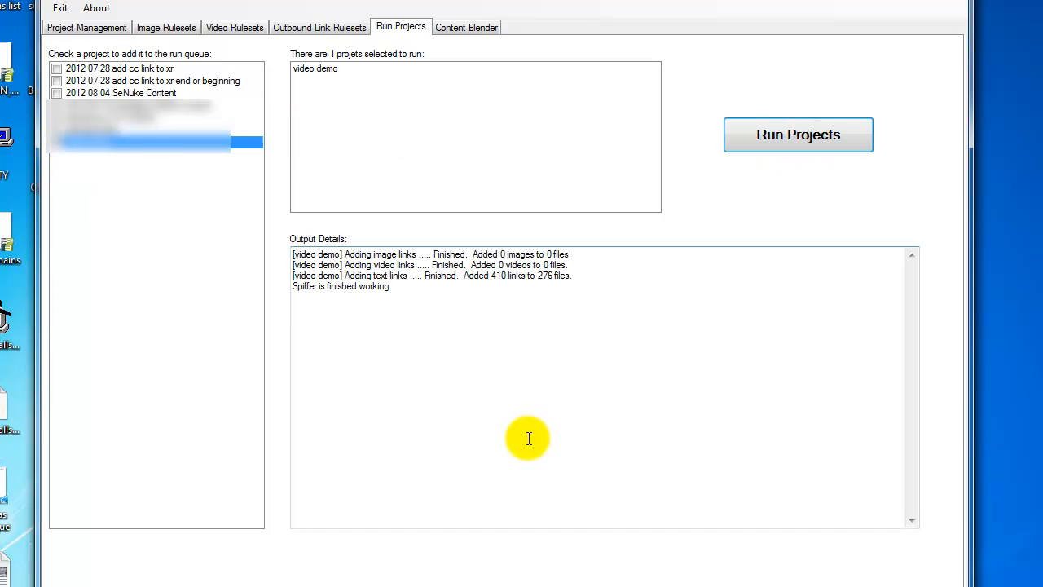
pyautogui.doubleClick(498, 275)
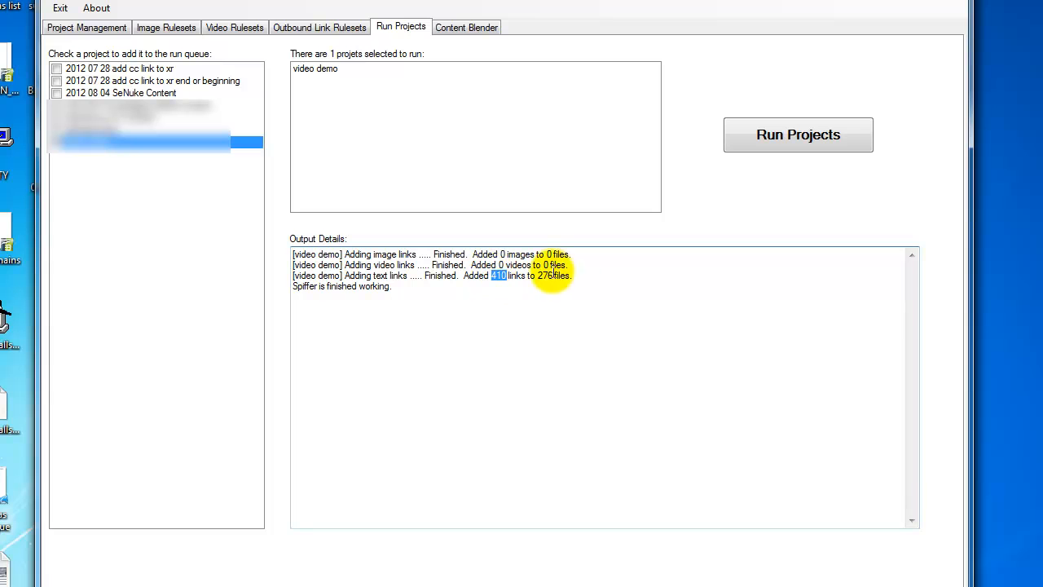
pyautogui.moveTo(537, 276); pyautogui.dragTo(543, 275)
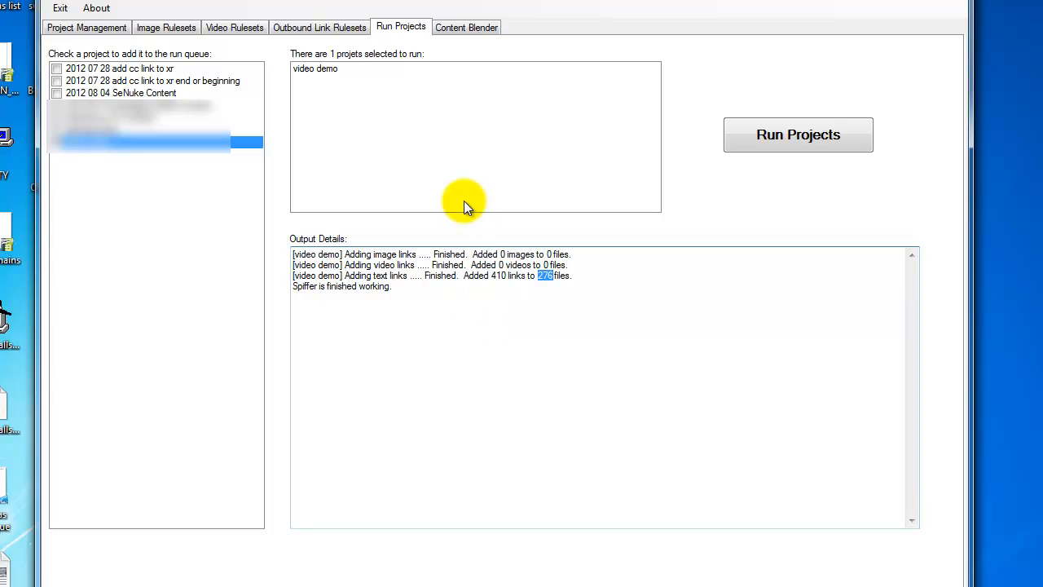
# Create an outbound link ruleset named 2012 08 15 mortgage links.
pyautogui.click(315, 27)
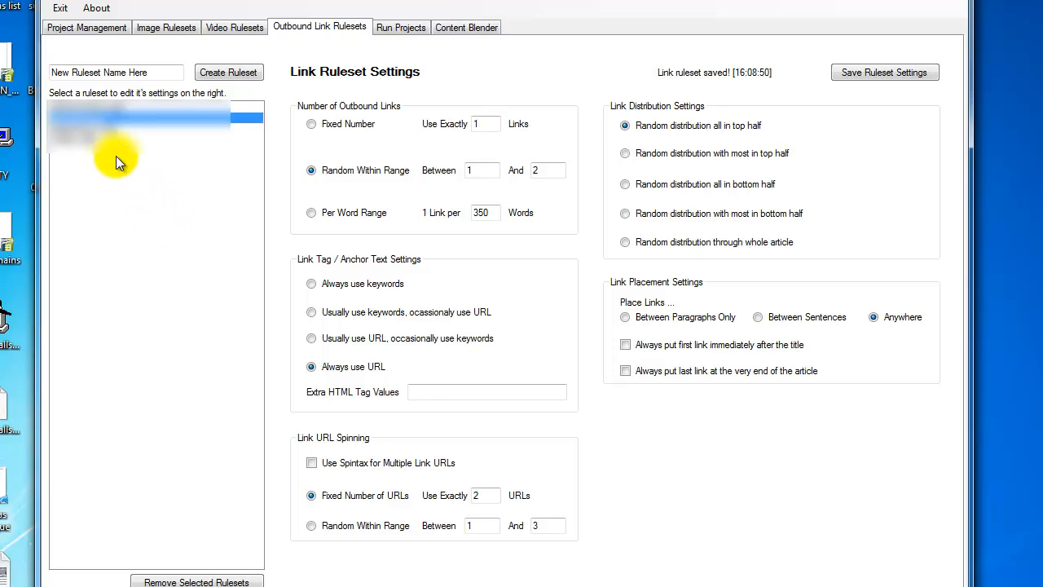
pyautogui.click(142, 73)
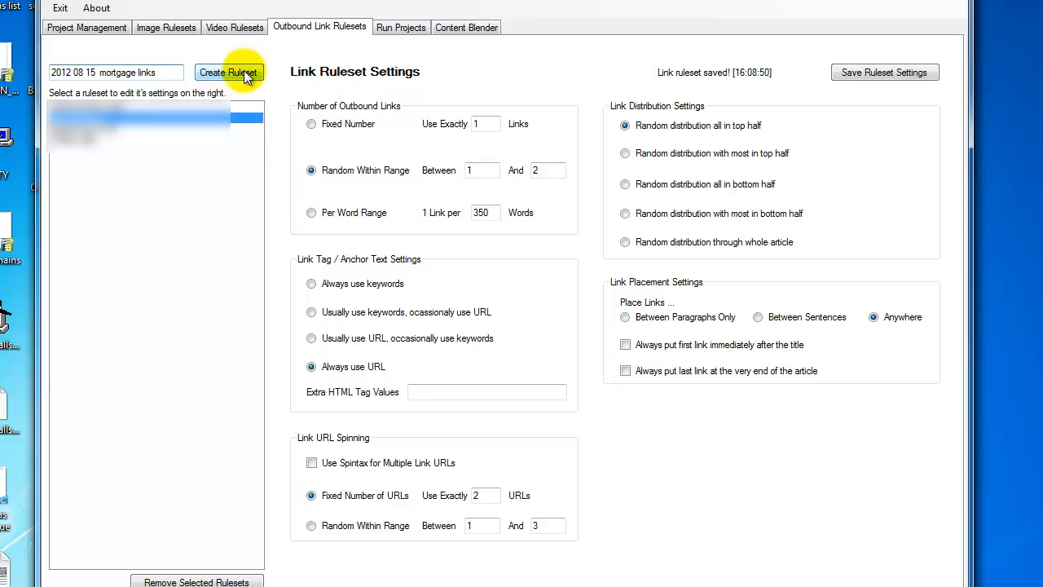
pyautogui.click(244, 71)
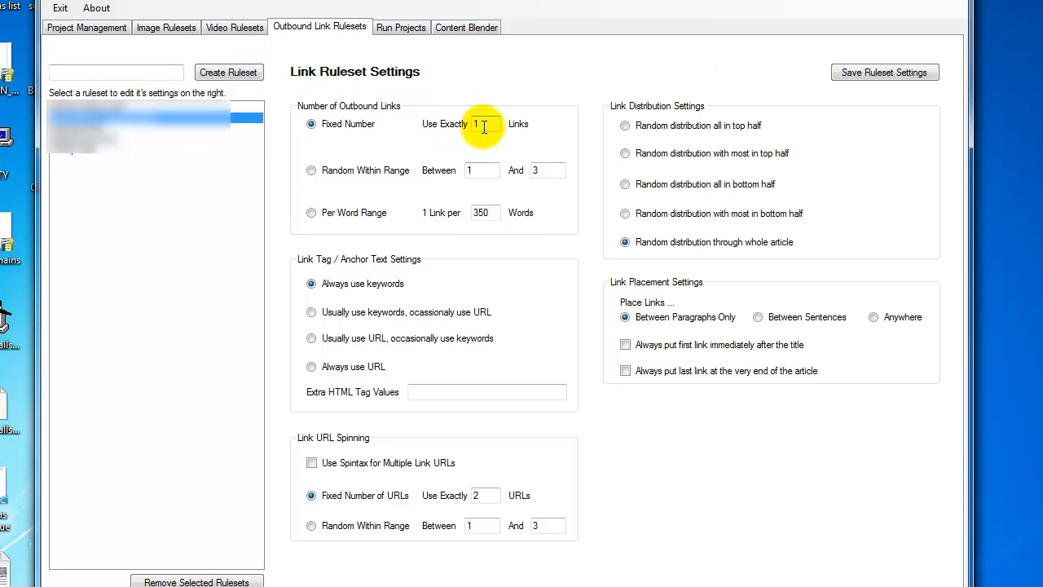
# Set the new ruleset to usually use keywords and occasionally the URL, with links placed anywhere, and save it.
pyautogui.click(316, 312)
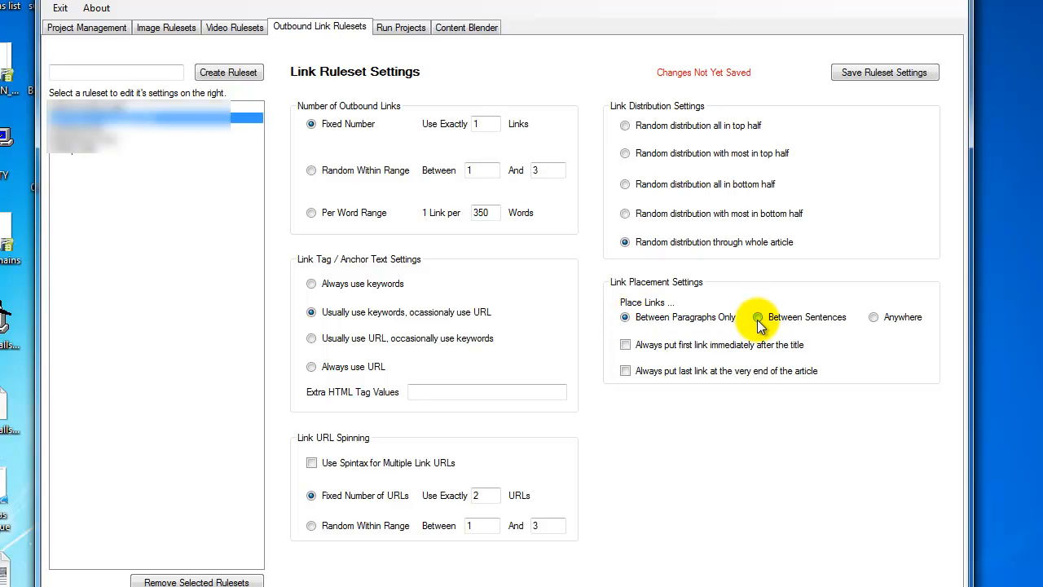
pyautogui.click(873, 318)
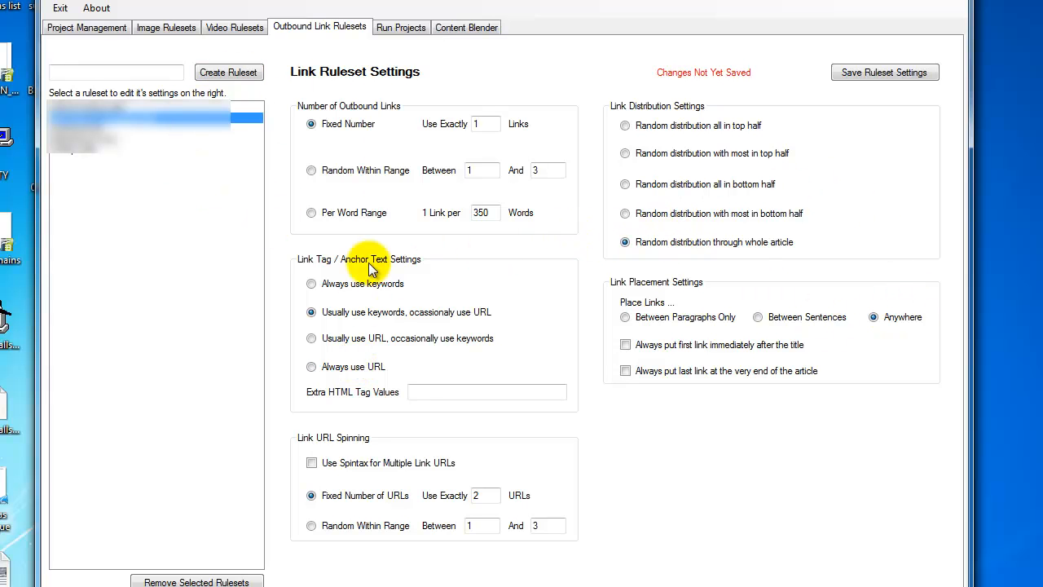
pyautogui.click(867, 74)
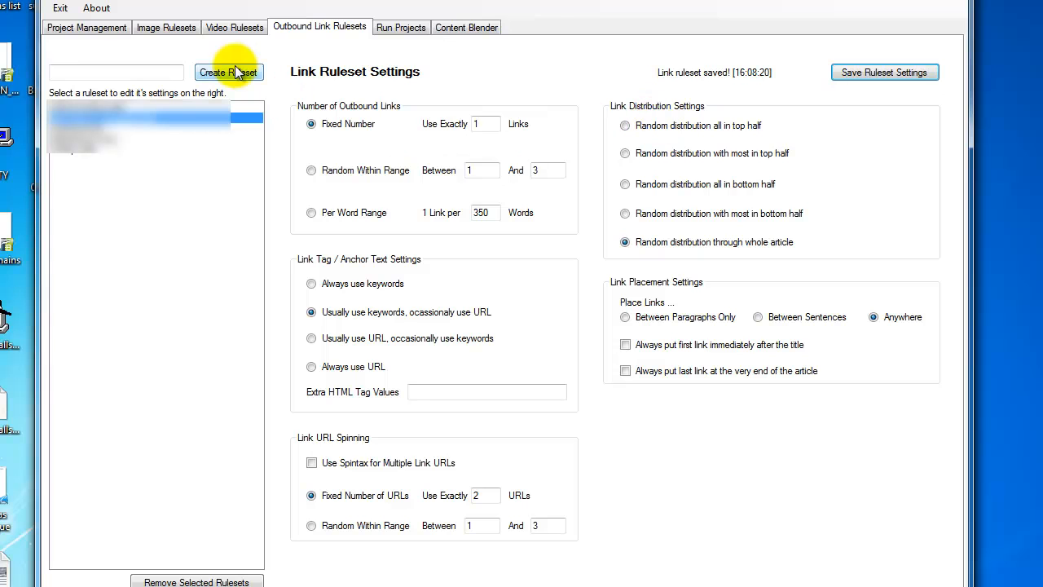
# Assign the 2012 08 15 mortgage links ruleset to the video demo project's outbound links.
pyautogui.click(114, 27)
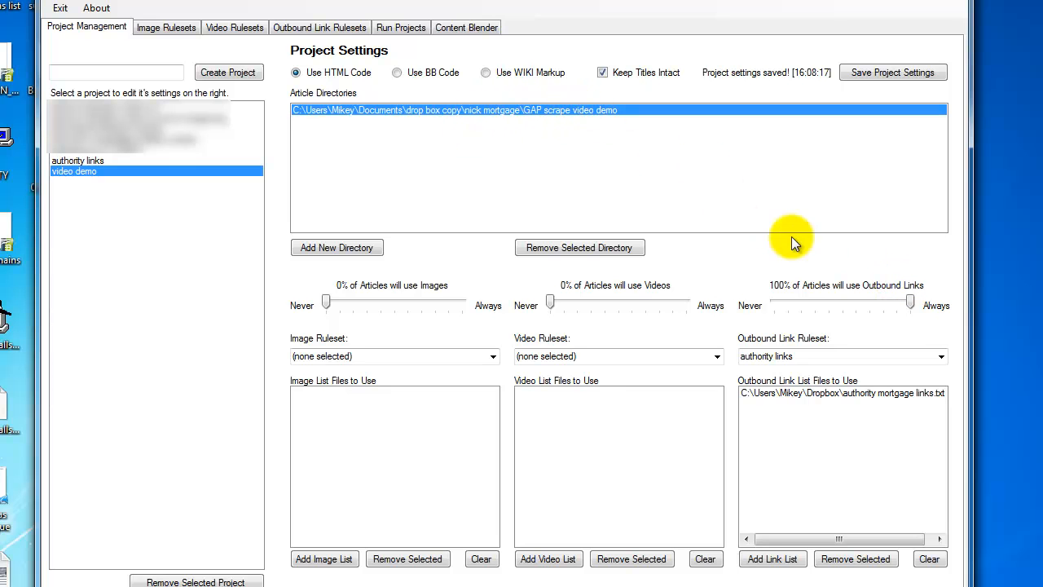
pyautogui.click(942, 357)
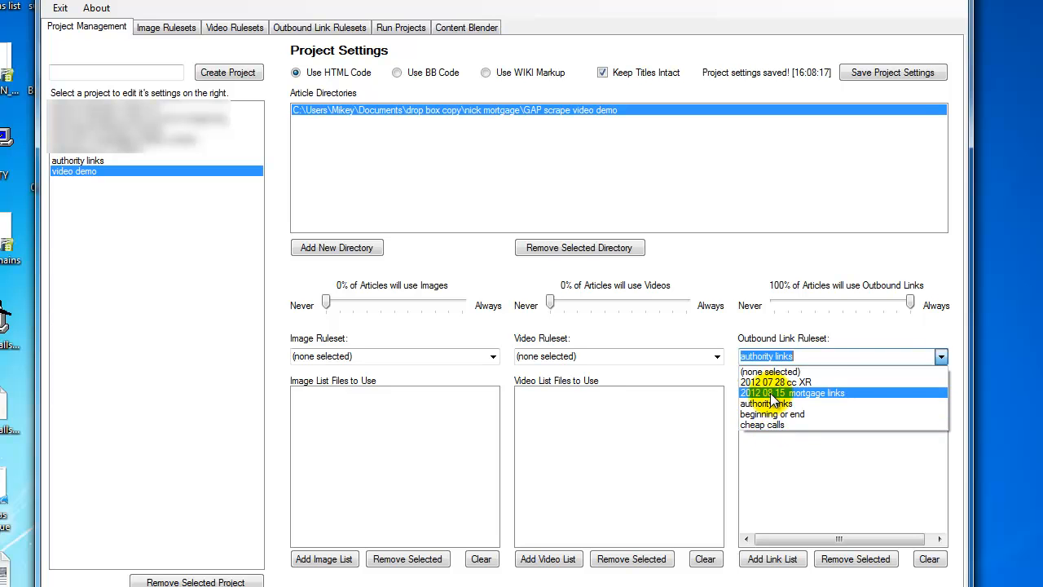
pyautogui.click(770, 395)
# Replace the authority mortgage links.txt list with the link list file from the drop box copy folder and save the project settings.
pyautogui.click(836, 396)
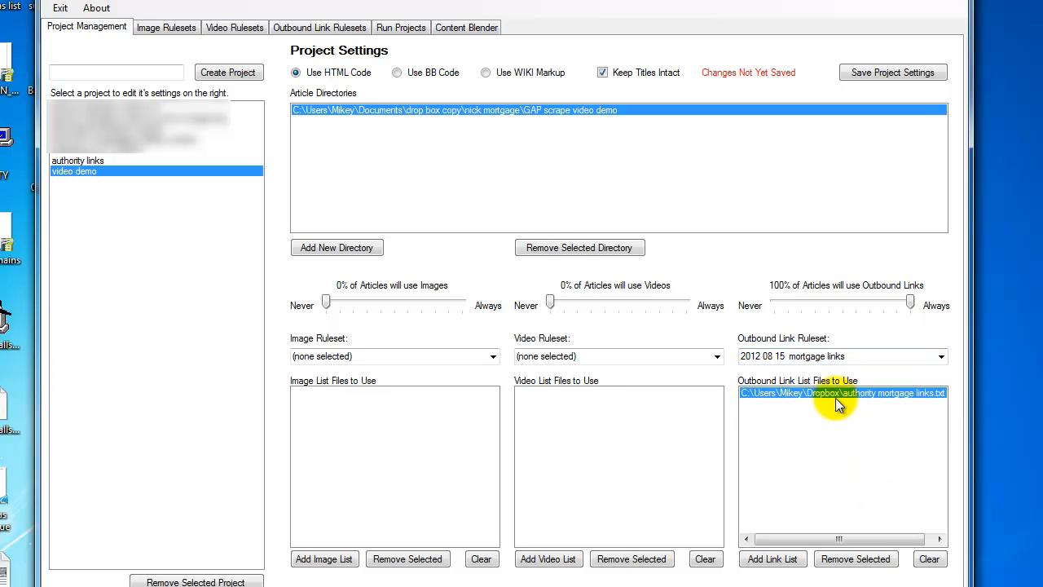
pyautogui.click(928, 560)
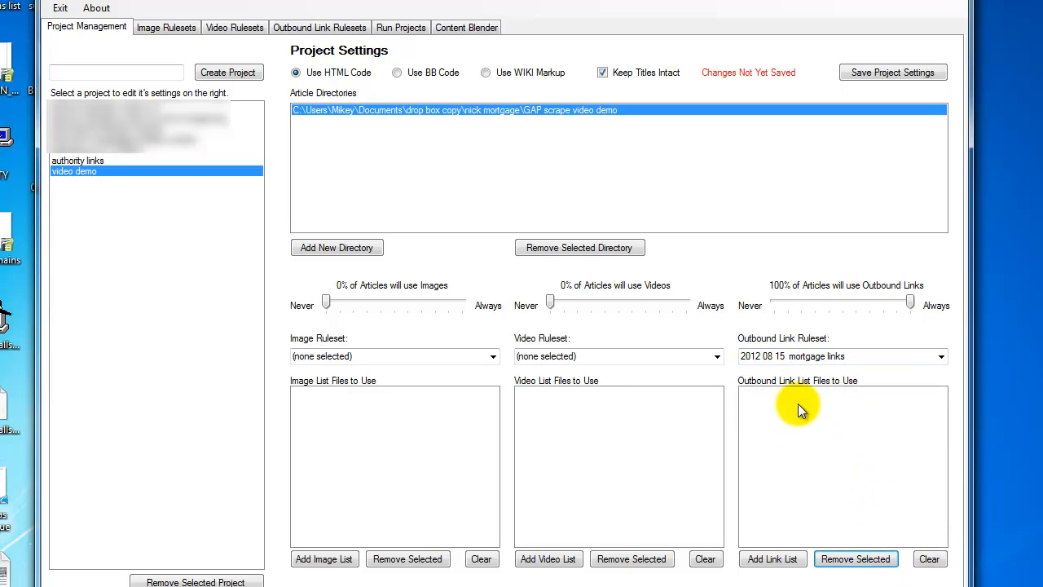
pyautogui.click(772, 559)
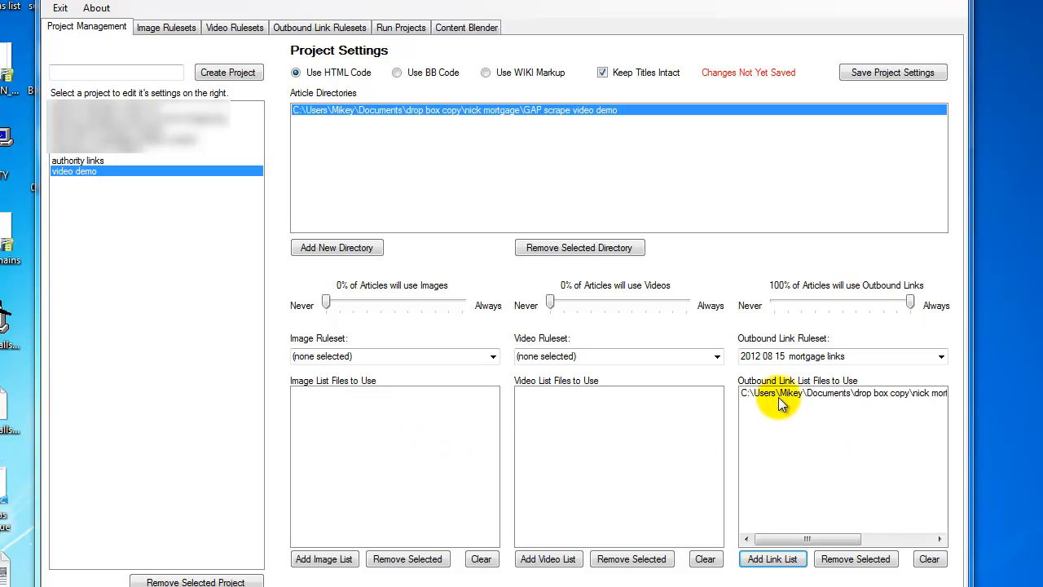
pyautogui.click(883, 73)
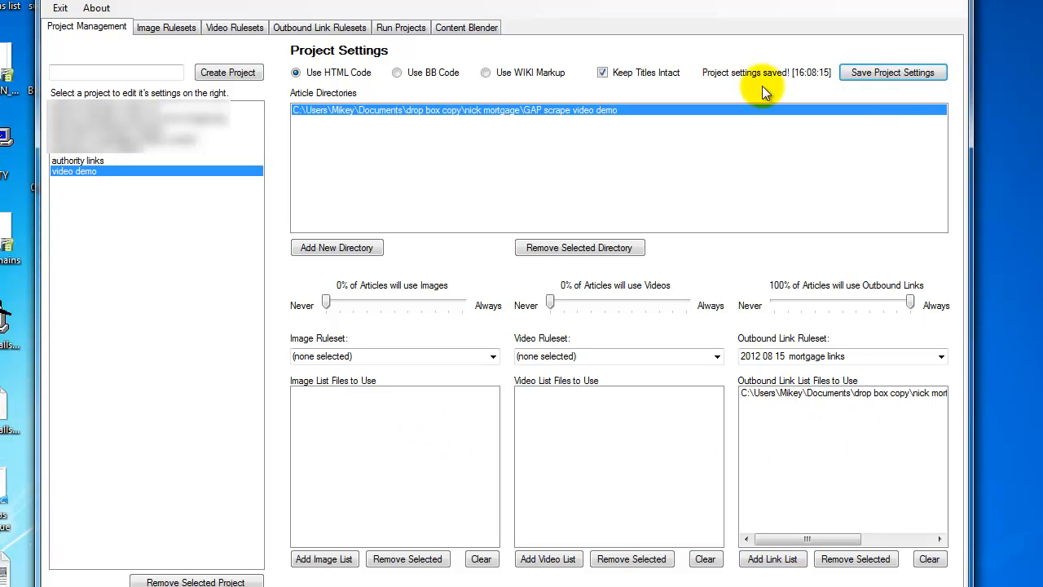
# Run the video demo project with the mortgage links ruleset and check the number of text links added in the output details.
pyautogui.click(404, 29)
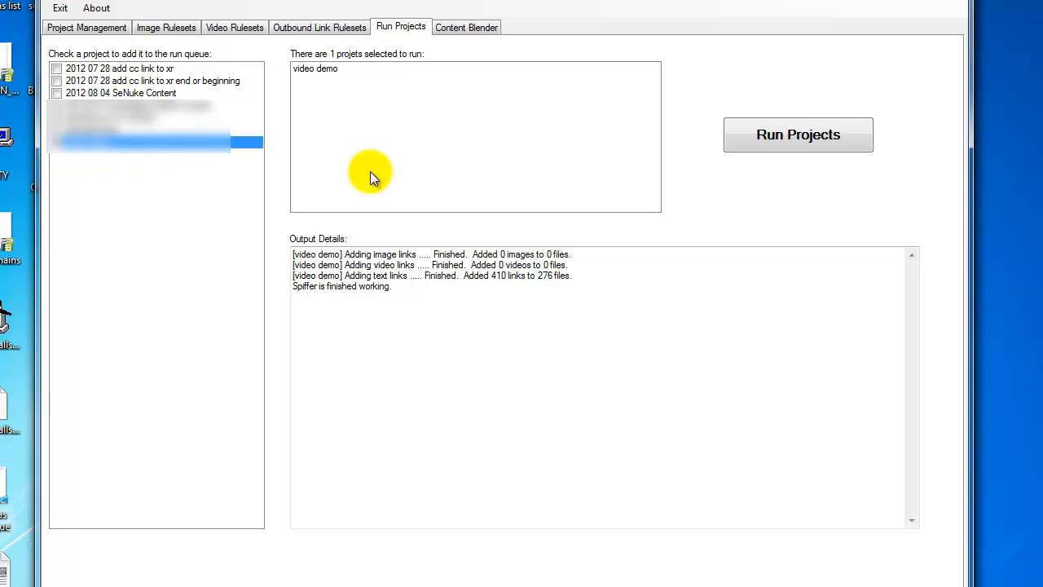
pyautogui.click(791, 136)
pyautogui.moveTo(489, 277); pyautogui.dragTo(508, 279)
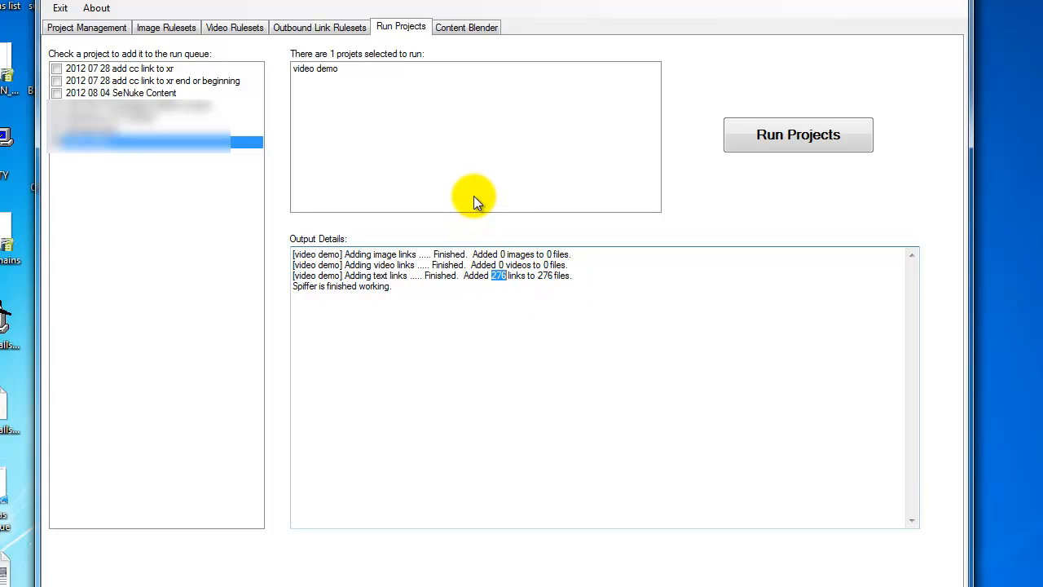
pyautogui.click(469, 25)
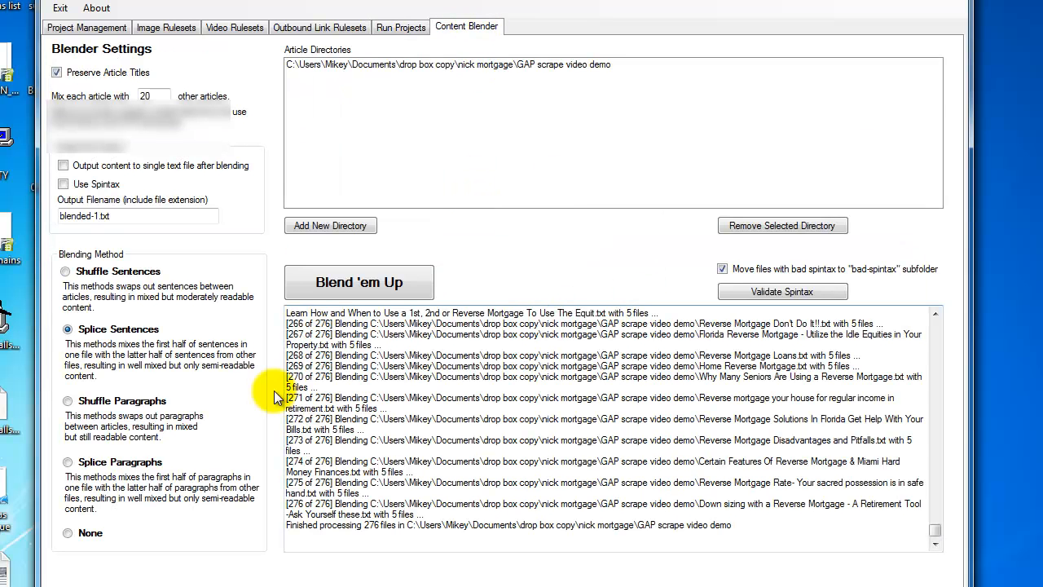
pyautogui.click(400, 25)
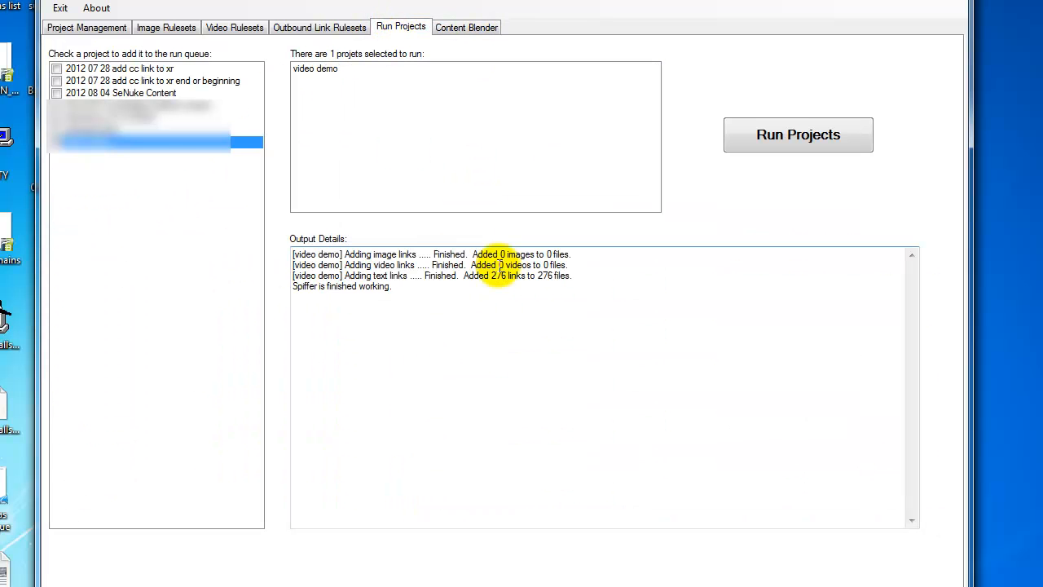